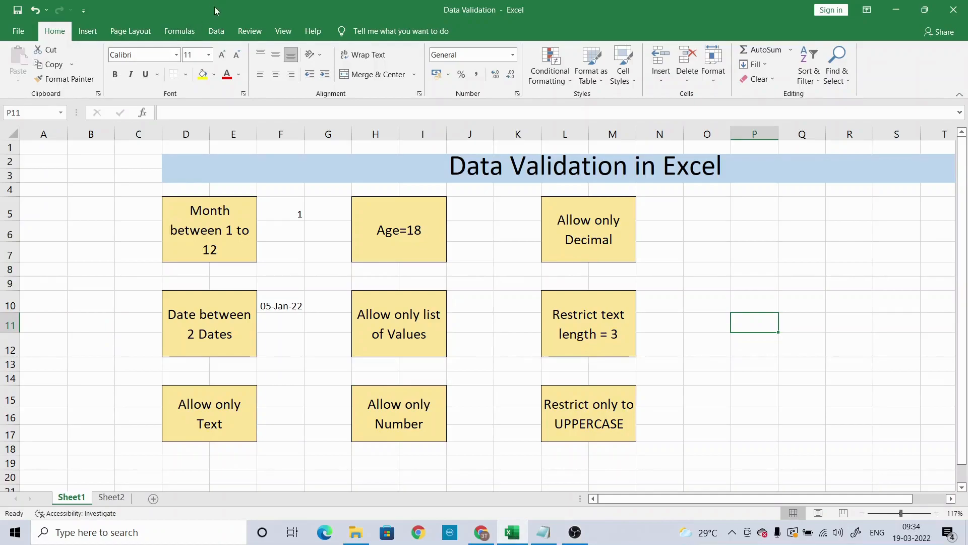
# - Examine the Data Validation criteria types, input message fields and error alert styles
pyautogui.click(215, 31)
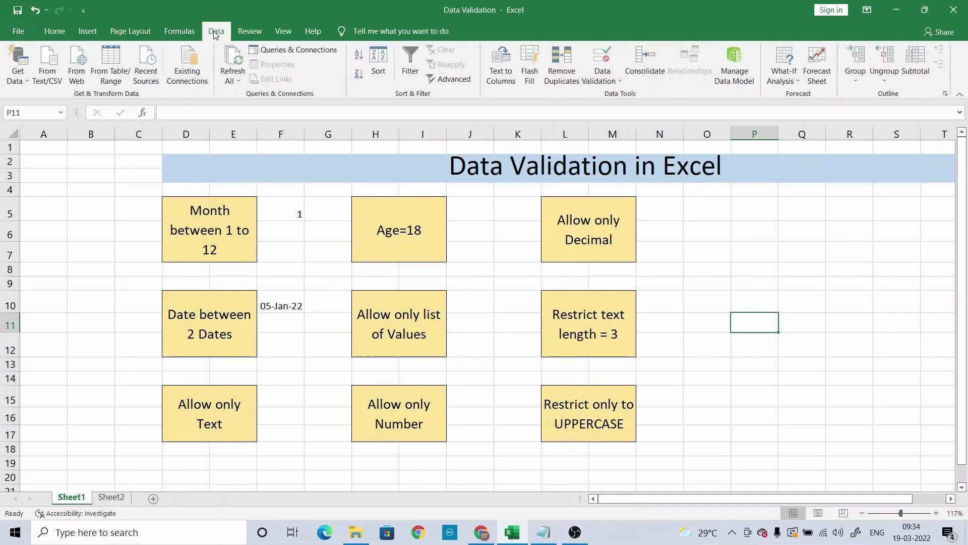
pyautogui.click(605, 66)
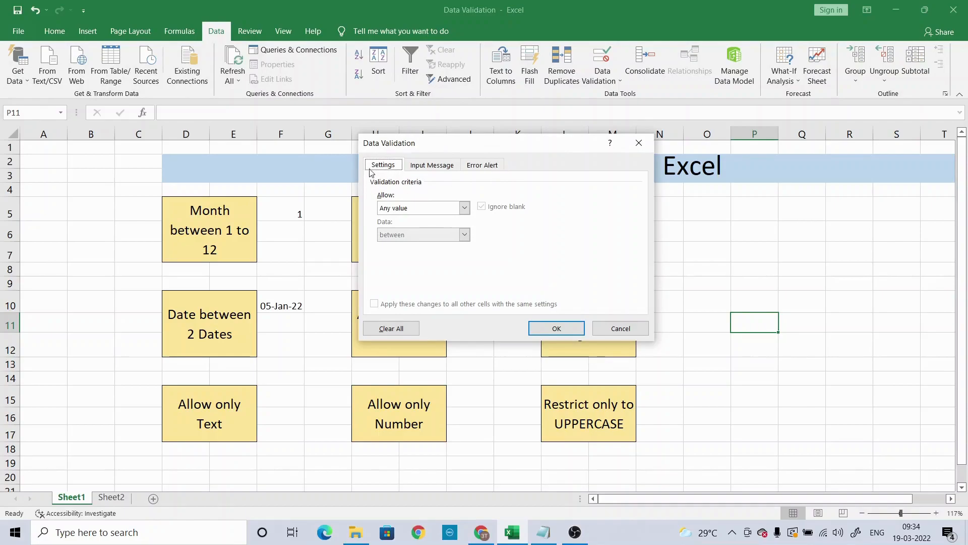
pyautogui.click(421, 168)
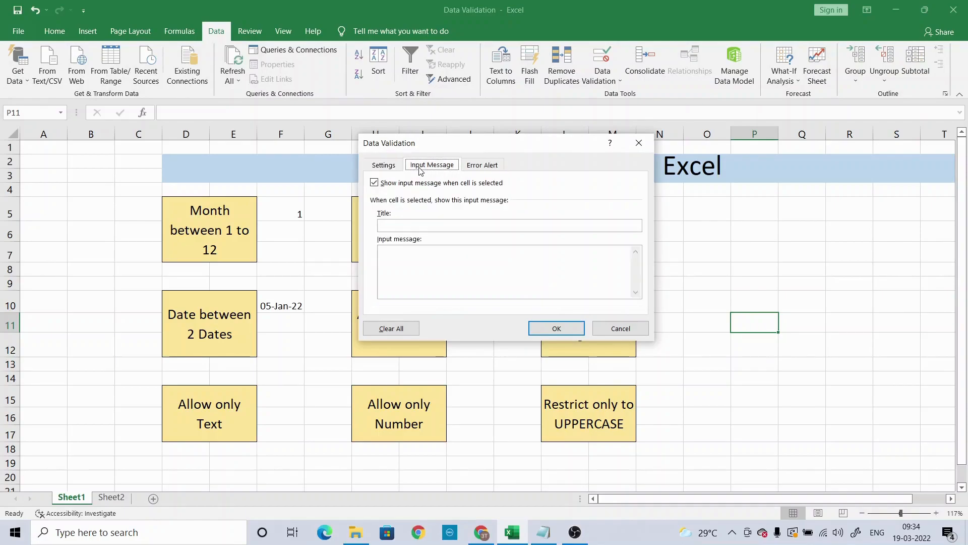
pyautogui.click(476, 167)
pyautogui.click(384, 165)
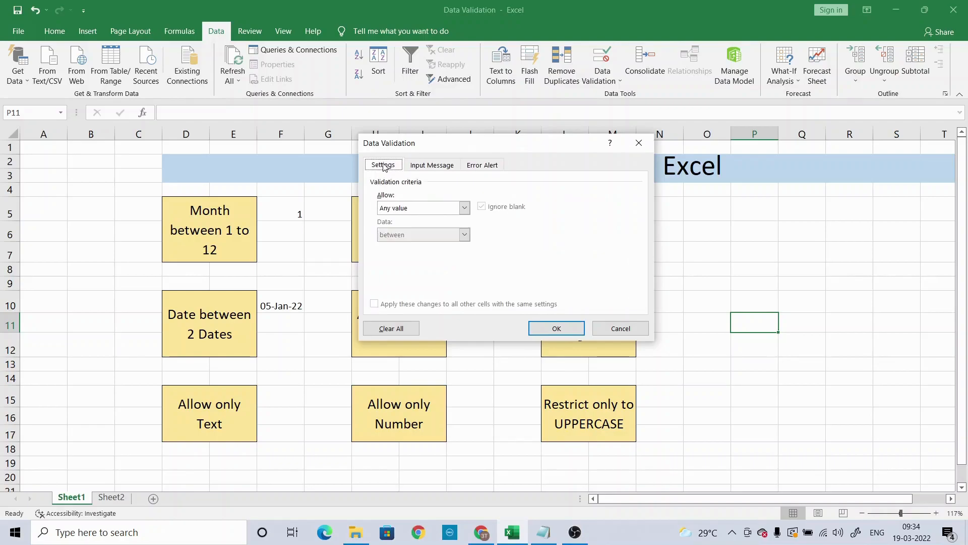
pyautogui.click(396, 210)
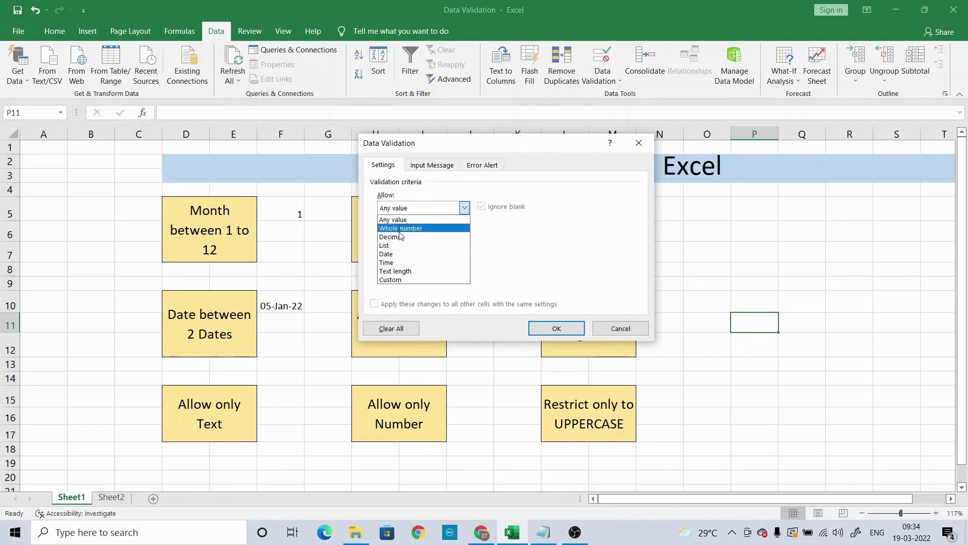
pyautogui.click(429, 165)
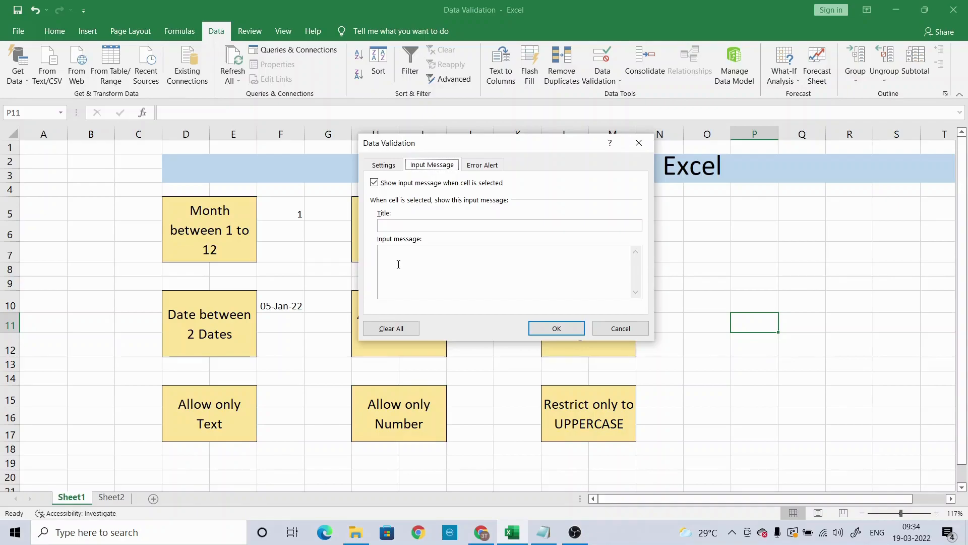
pyautogui.click(479, 166)
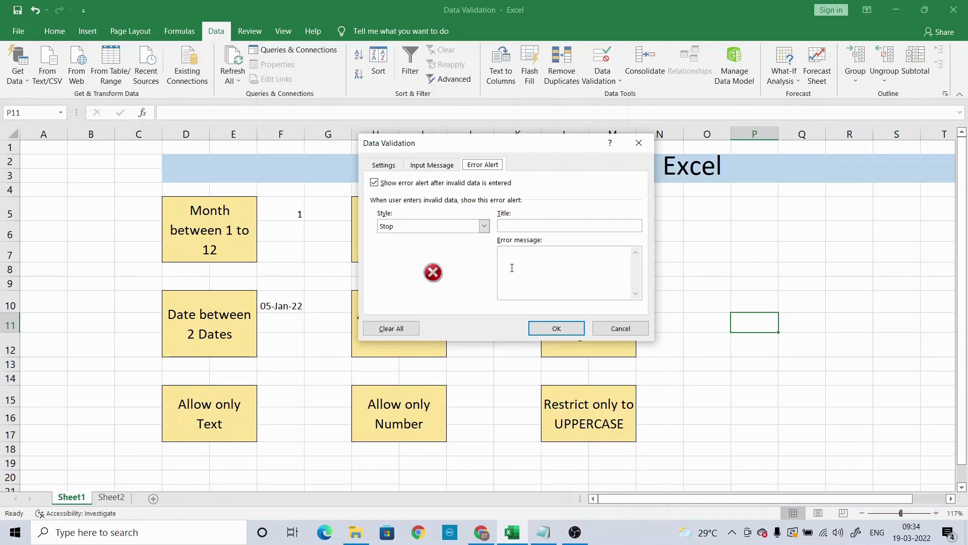
pyautogui.click(406, 230)
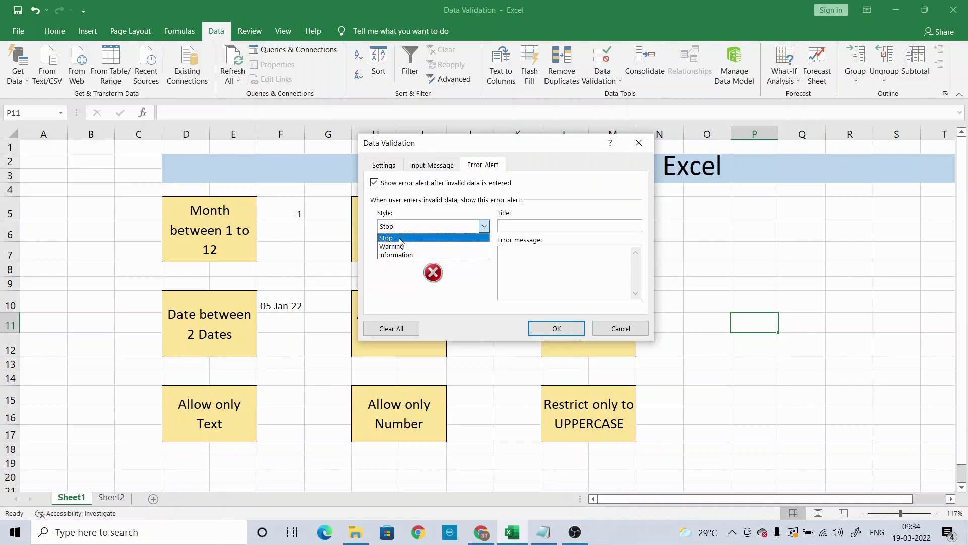
pyautogui.click(403, 226)
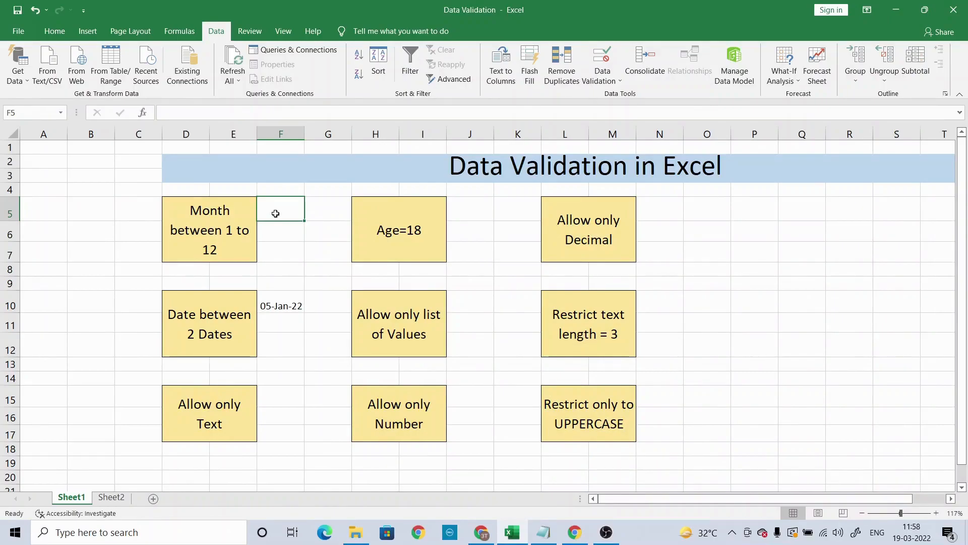
# - Apply a whole number validation criterion to cells F5:F7 beside the "Month between 1 to 12" box
pyautogui.click(274, 223)
pyautogui.moveTo(277, 205); pyautogui.dragTo(275, 250)
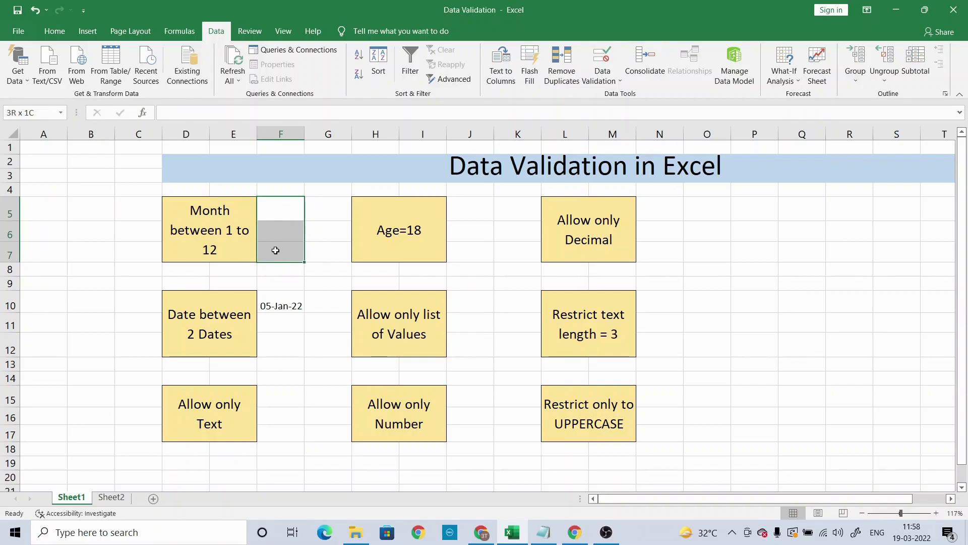
pyautogui.moveTo(275, 250); pyautogui.dragTo(275, 250)
pyautogui.click(605, 77)
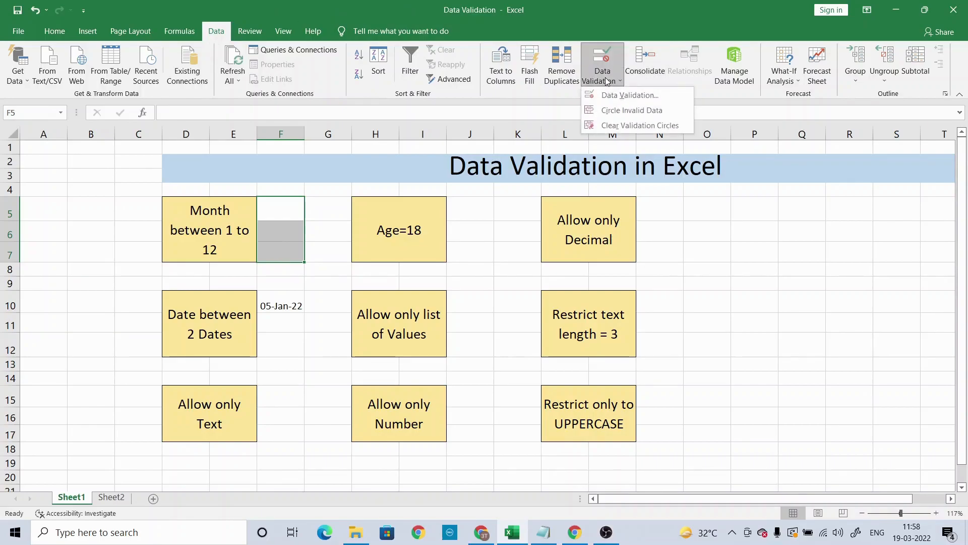
pyautogui.click(617, 95)
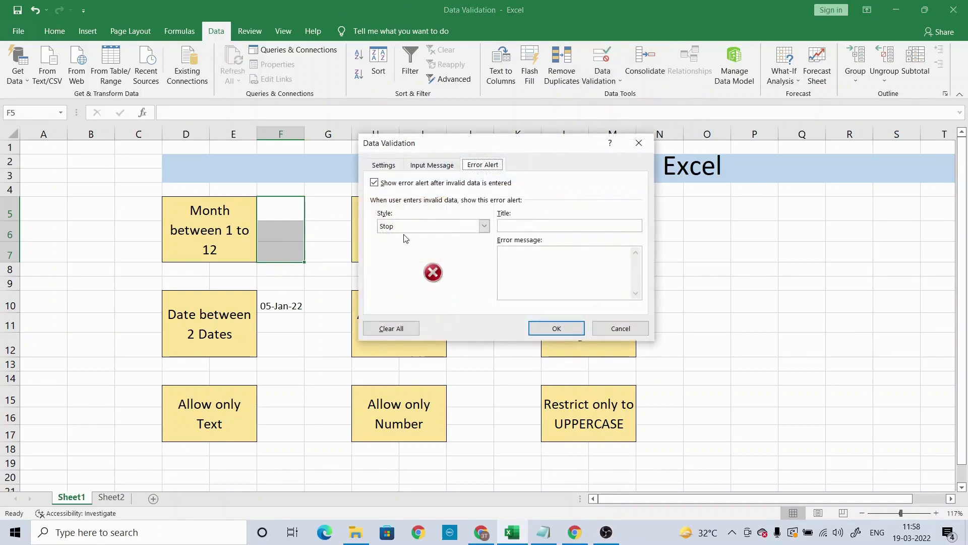
pyautogui.click(396, 164)
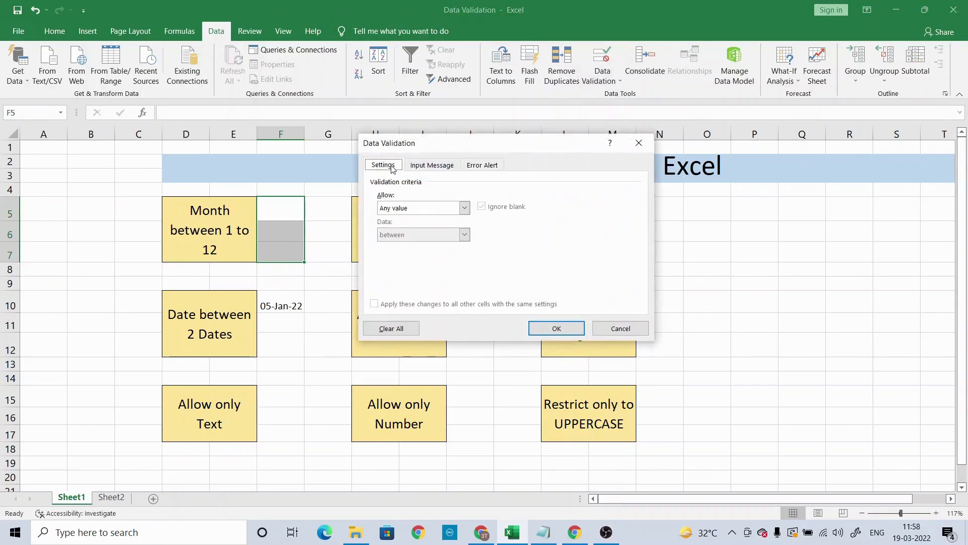
pyautogui.click(424, 211)
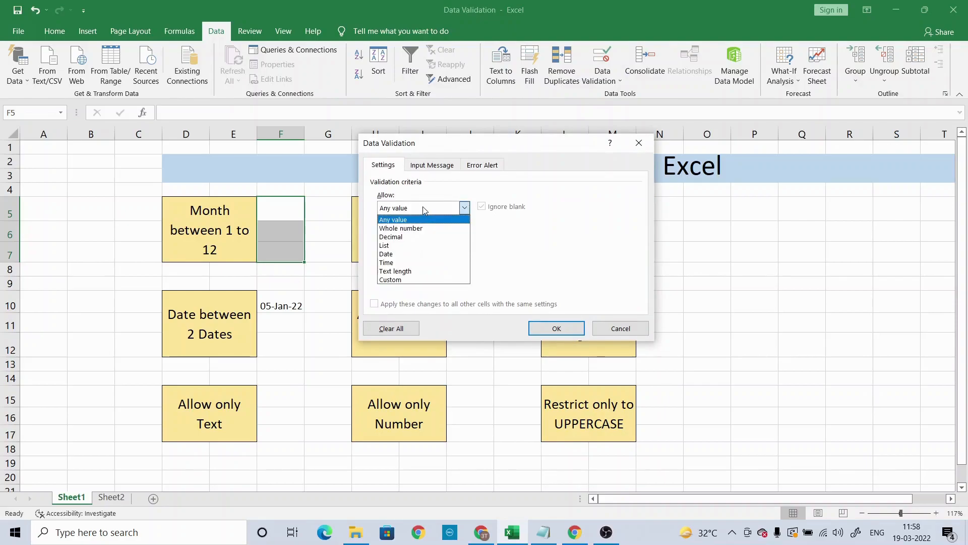
pyautogui.click(395, 228)
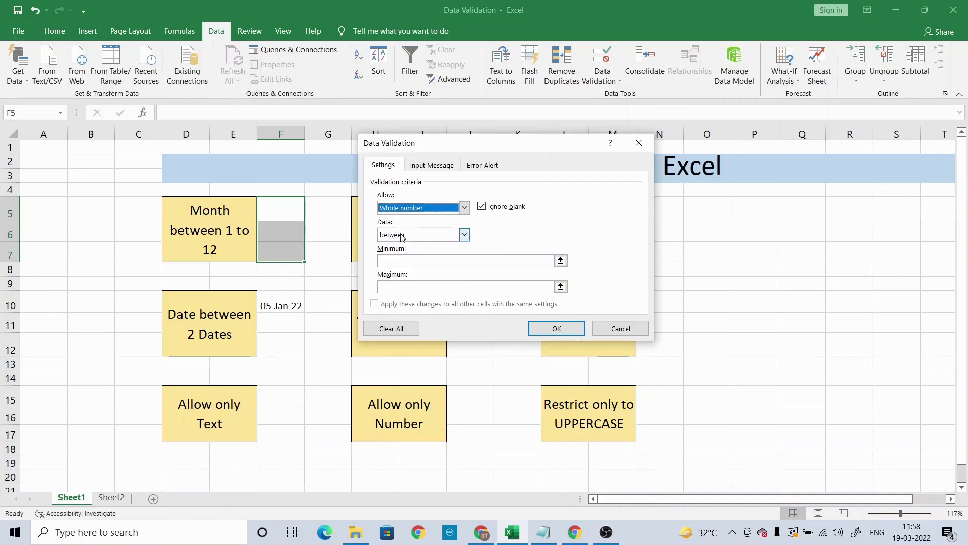
# - Set the whole number rule to values between a minimum of 1 and a maximum of 12
pyautogui.click(403, 261)
pyautogui.write('1')
pyautogui.click(398, 285)
pyautogui.write('12')
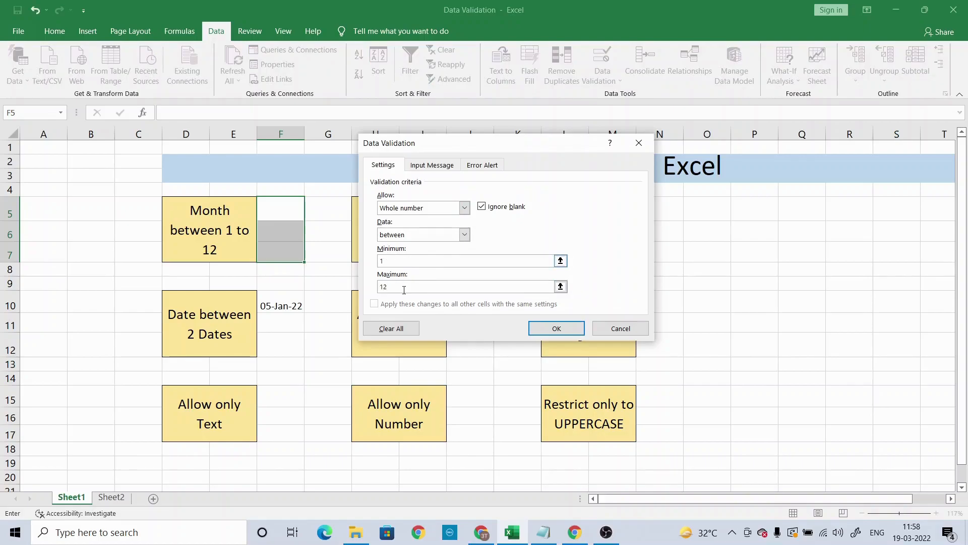
pyautogui.click(464, 234)
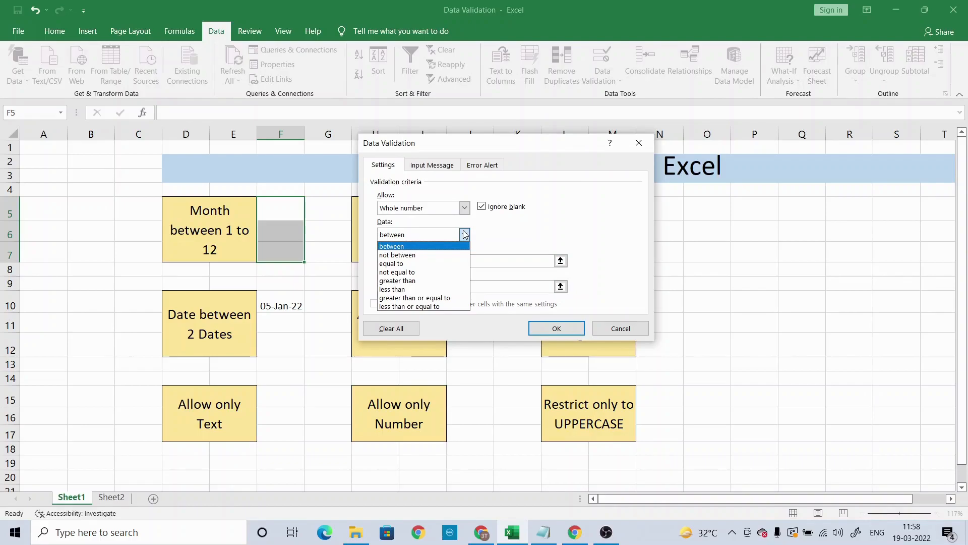
pyautogui.click(464, 235)
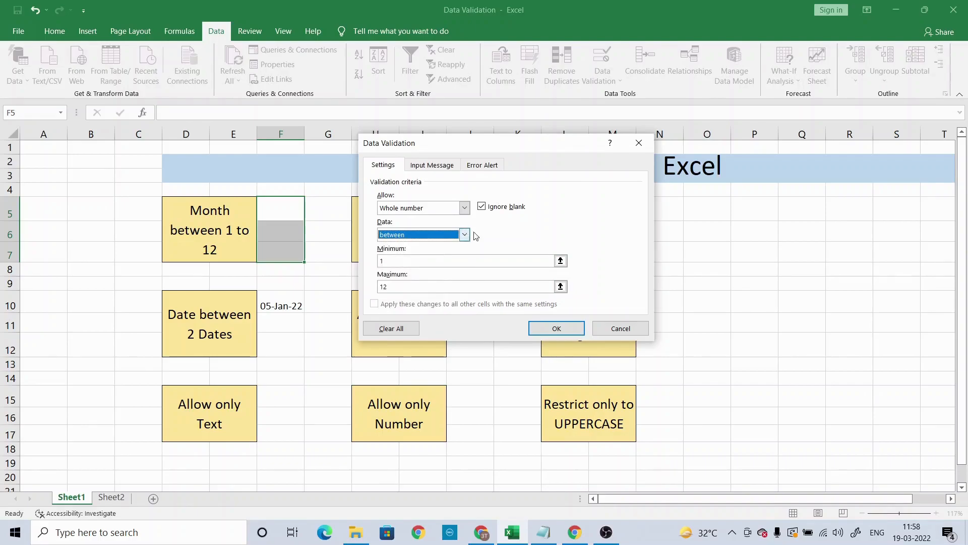
# - Add an input message titled "Input" with the text "Please enter value between 1 and 12"
pyautogui.click(429, 166)
pyautogui.click(390, 227)
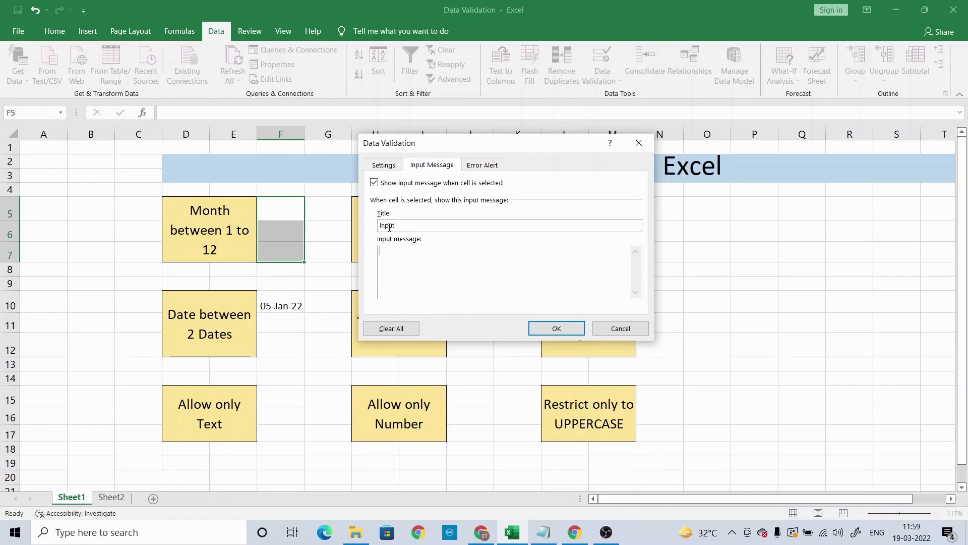
pyautogui.write('ase enter value between 1 and 12')
# - Add a Stop error alert titled "Error" reading "Month should be between 1 and 12" and apply the validation rule
pyautogui.click(483, 165)
pyautogui.click(509, 223)
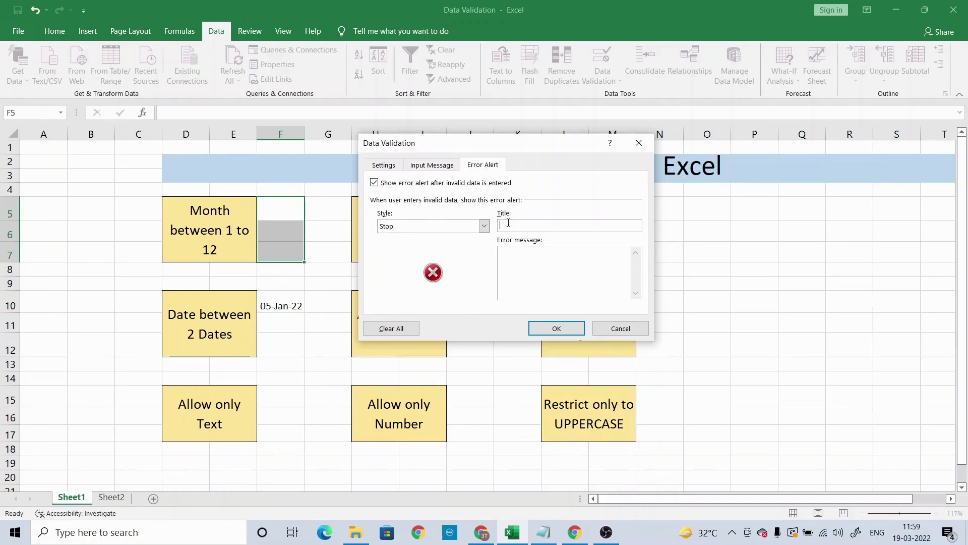
pyautogui.press('Tab')
pyautogui.write('Month should be between 1 and 12')
pyautogui.click(561, 329)
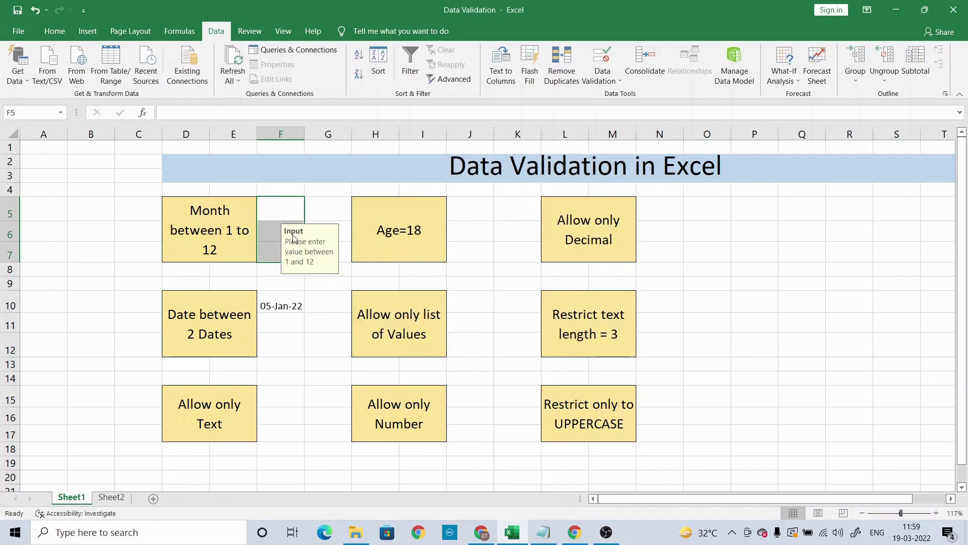
# - Enter the valid month 1 in cell F5
pyautogui.click(272, 213)
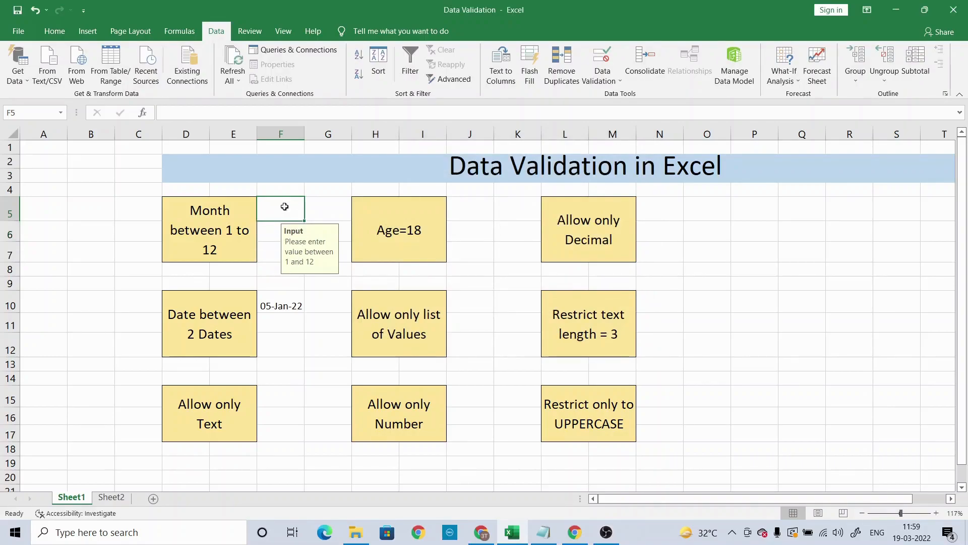
pyautogui.write('1')
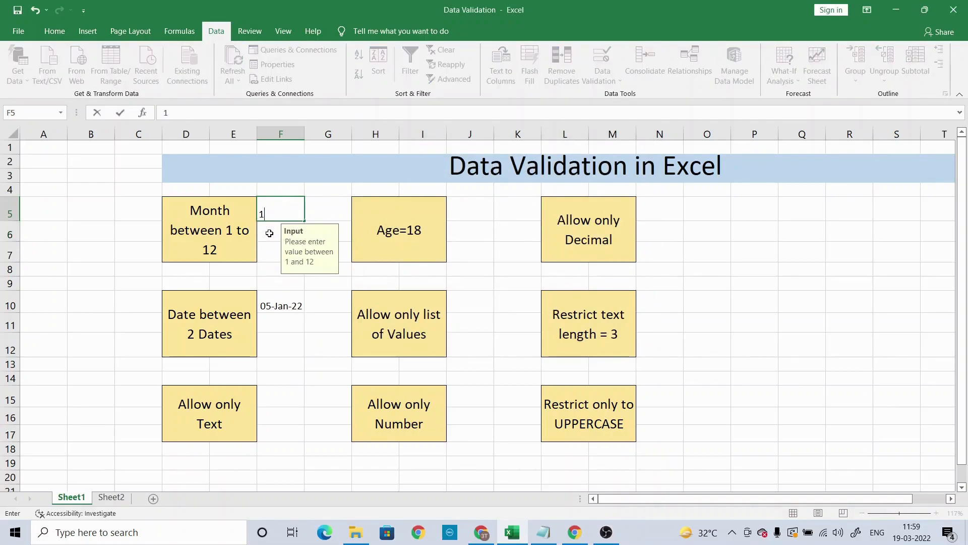
pyautogui.press('Return')
# - Try to enter the out-of-range month 13 in cell F6 to test the validation rule
pyautogui.write('1')
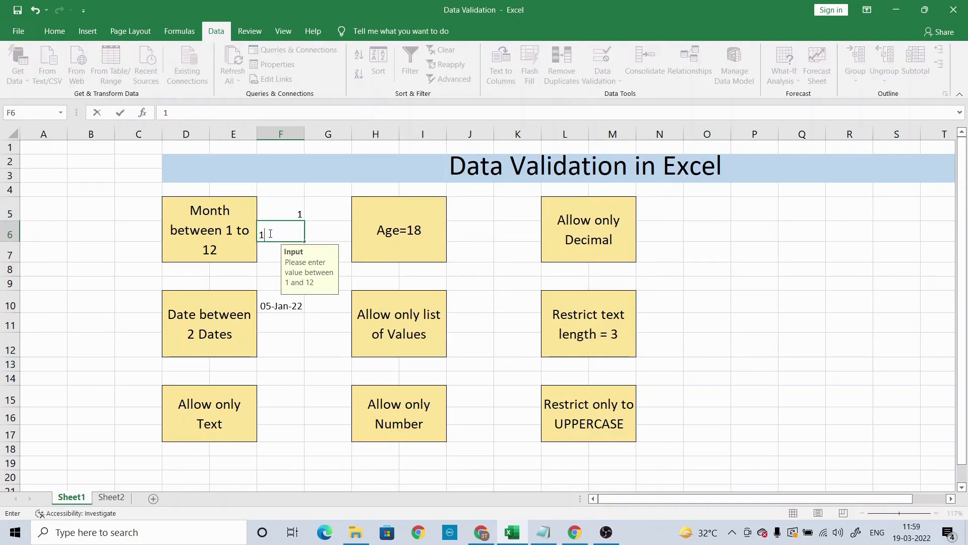
pyautogui.write('3')
pyautogui.press('Return')
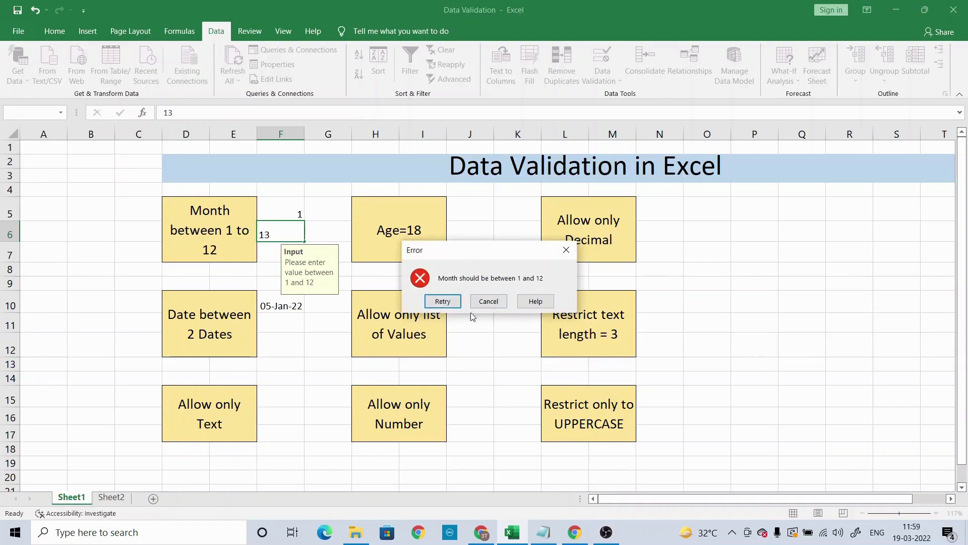
pyautogui.click(447, 301)
# - Enter 12 in cell F6 and check the input message on cells F5 and F6
pyautogui.write('12')
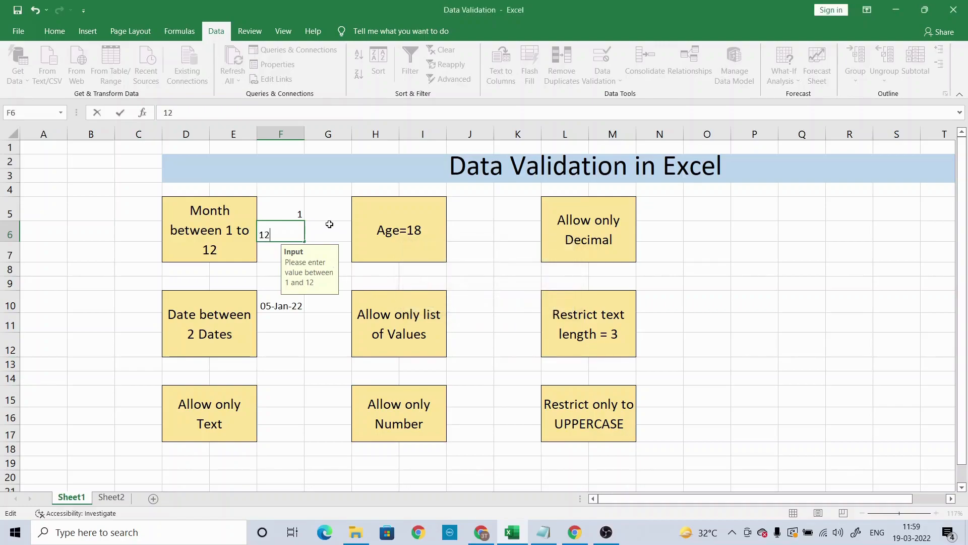
pyautogui.click(330, 225)
pyautogui.click(284, 238)
pyautogui.click(275, 216)
pyautogui.click(270, 236)
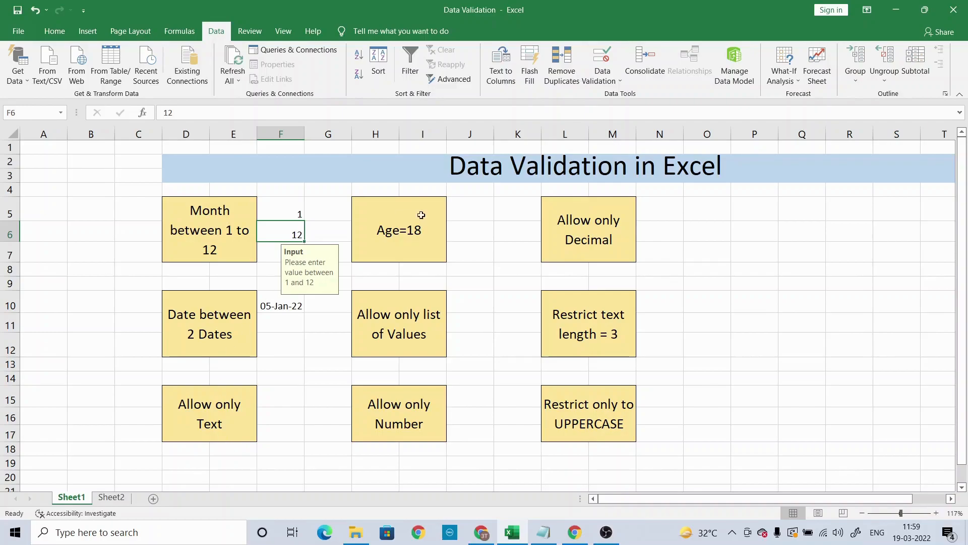
# - Enter the sample ages 1, 14 and 35 in cells J5, J6 and J7 beside the Age=18 box
pyautogui.click(474, 207)
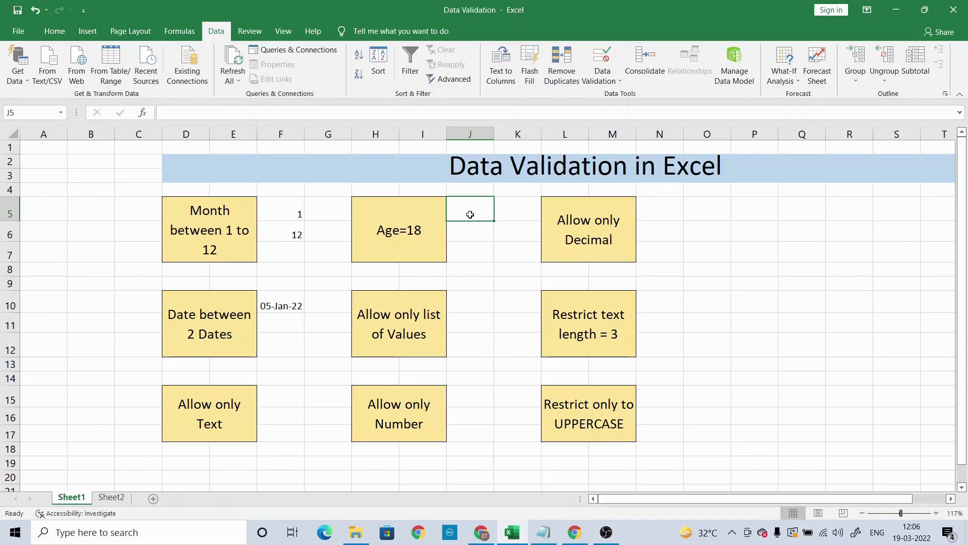
pyautogui.write('1')
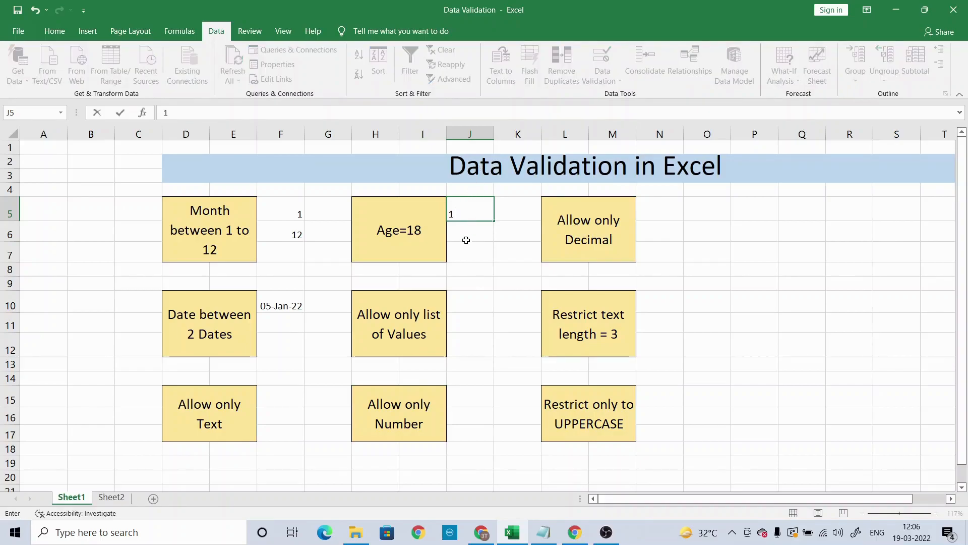
pyautogui.press('Return')
pyautogui.doubleClick(464, 234)
pyautogui.write('14')
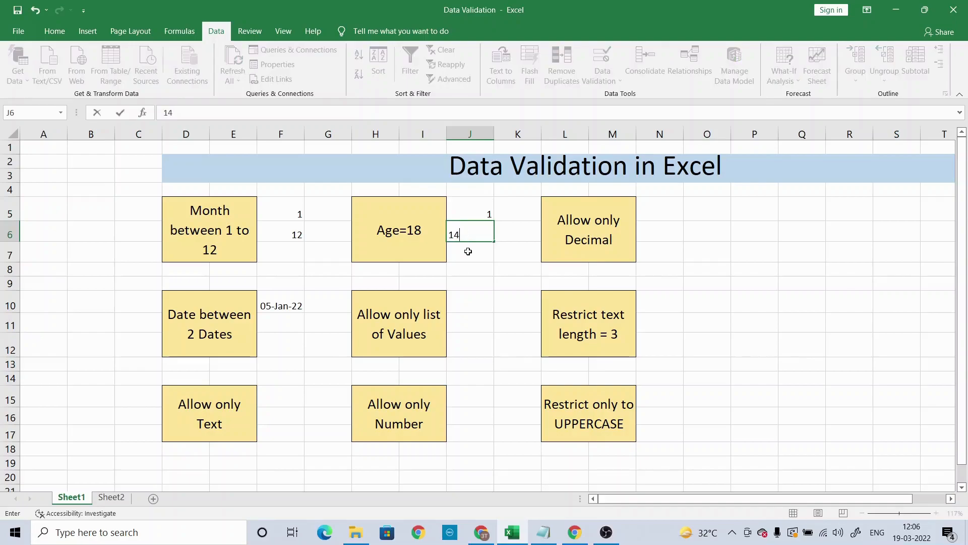
pyautogui.click(466, 250)
pyautogui.write('35')
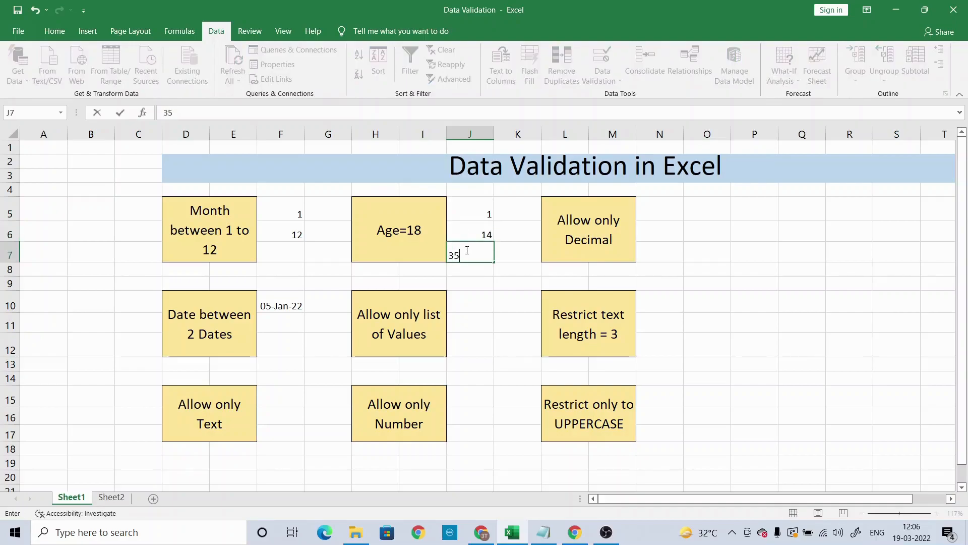
pyautogui.click(480, 214)
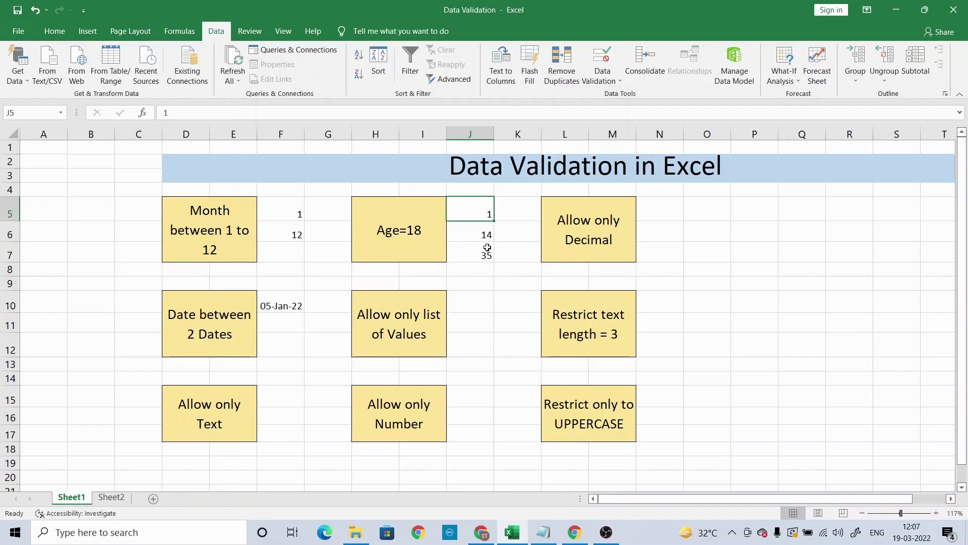
# - Apply data validation to cells J5:J7 that allows only whole numbers equal to 18
pyautogui.click(472, 225)
pyautogui.moveTo(472, 214); pyautogui.dragTo(477, 259)
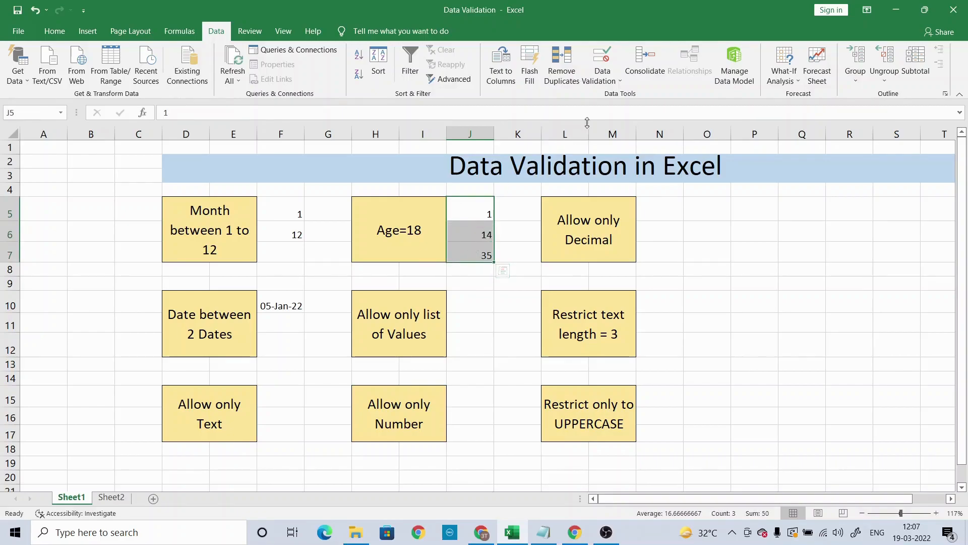
pyautogui.click(603, 80)
pyautogui.click(622, 94)
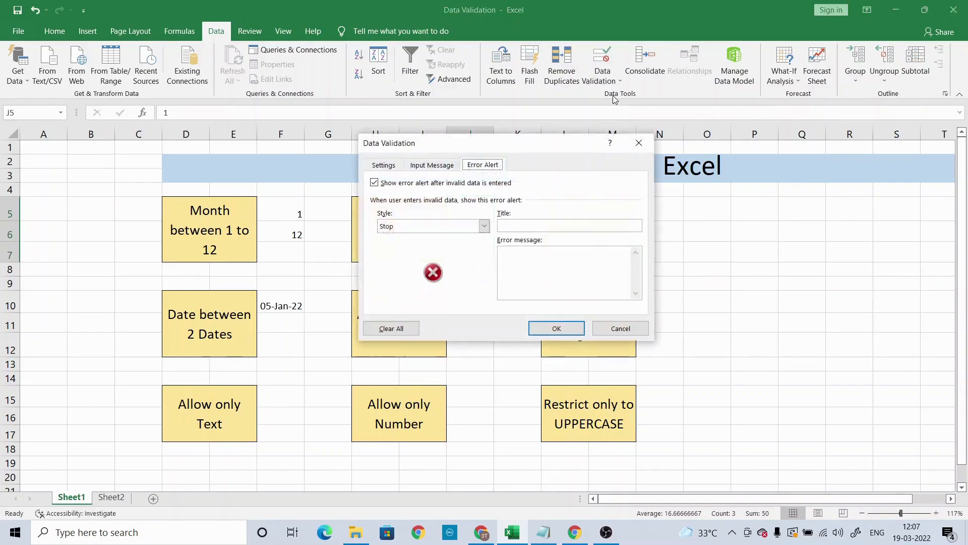
pyautogui.click(388, 165)
pyautogui.click(462, 208)
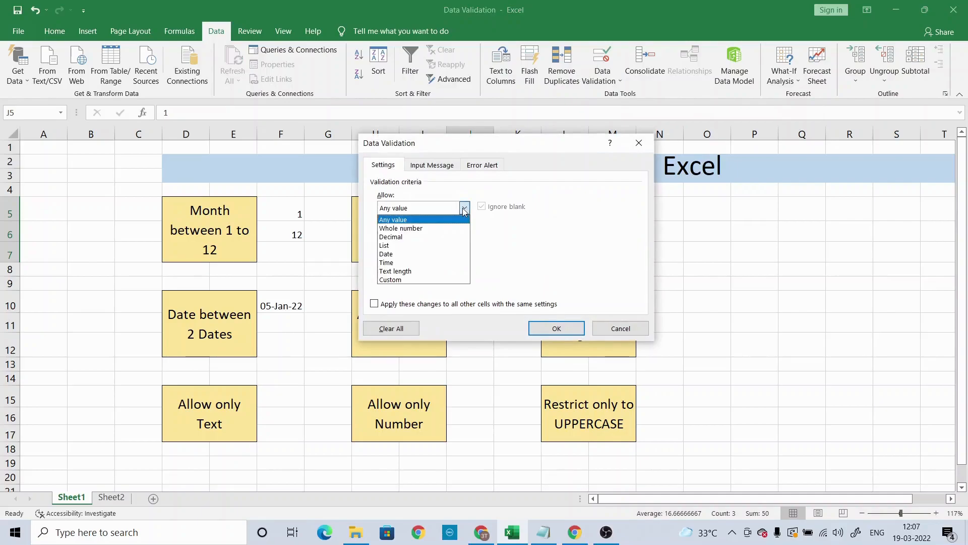
pyautogui.click(403, 228)
pyautogui.click(406, 258)
pyautogui.write('18')
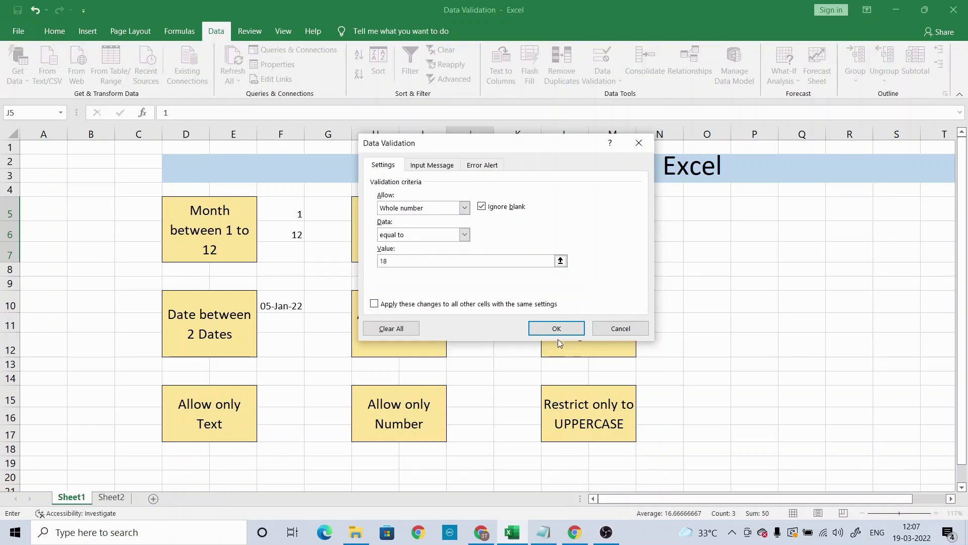
pyautogui.click(554, 327)
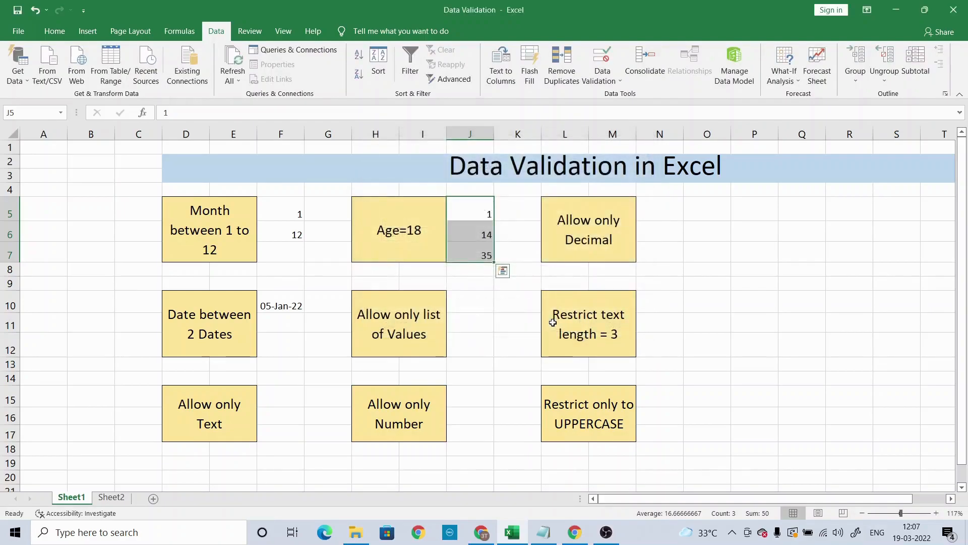
# - Circle the invalid ages in J5:J7, and clear the validation circles
pyautogui.click(600, 80)
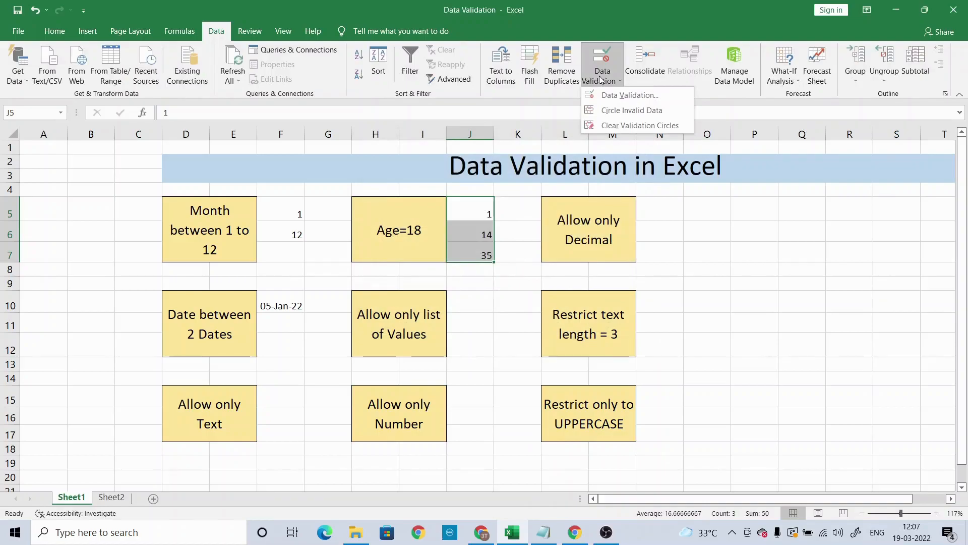
pyautogui.click(622, 111)
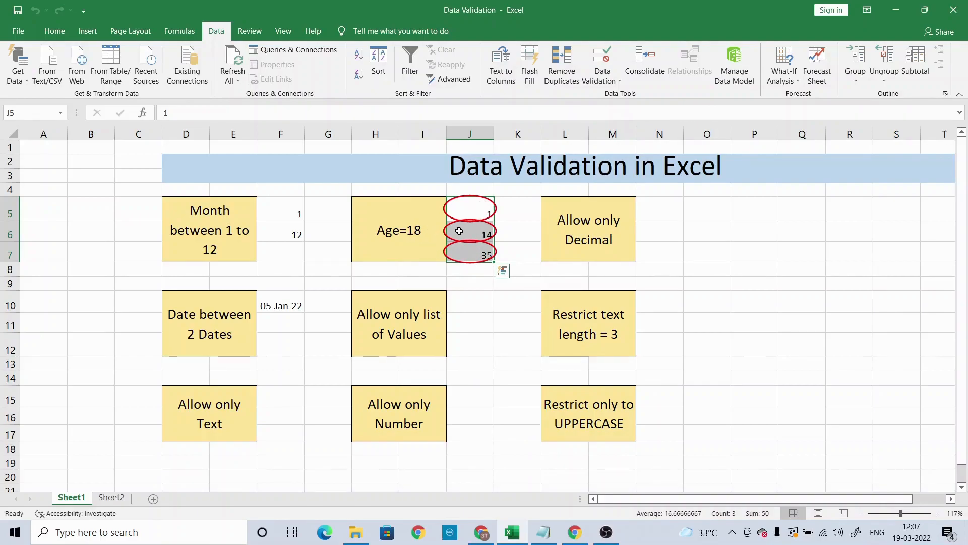
pyautogui.click(600, 75)
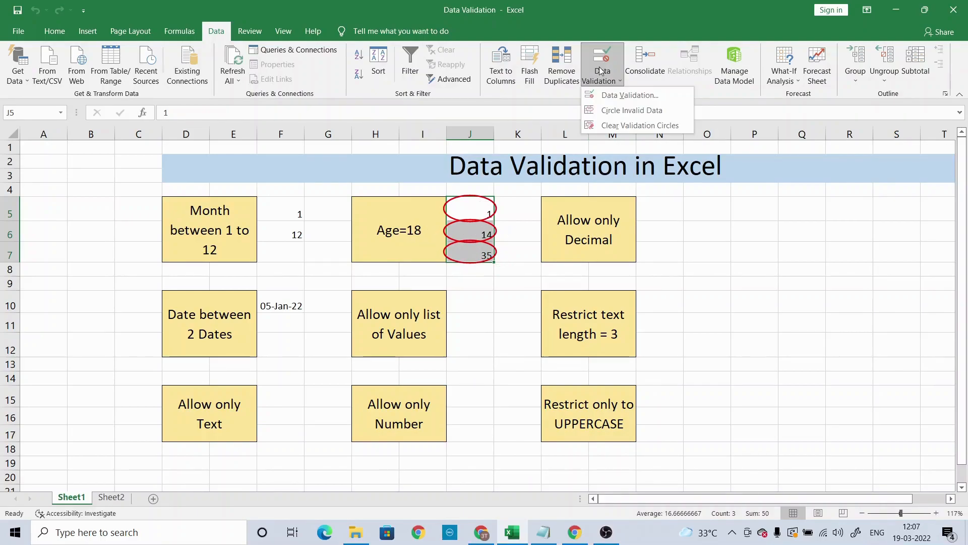
pyautogui.click(619, 125)
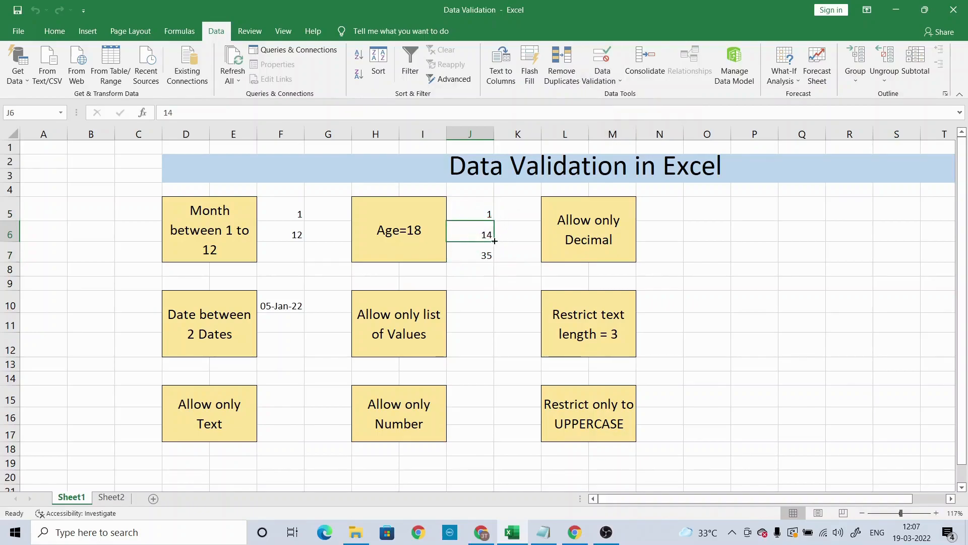
# - Replace the ages in cells J6 and J7 with the valid value 18
pyautogui.write('18')
pyautogui.click(482, 255)
pyautogui.write('18')
# - Circle the invalid data remaining beside the Age=18 box
pyautogui.click(471, 210)
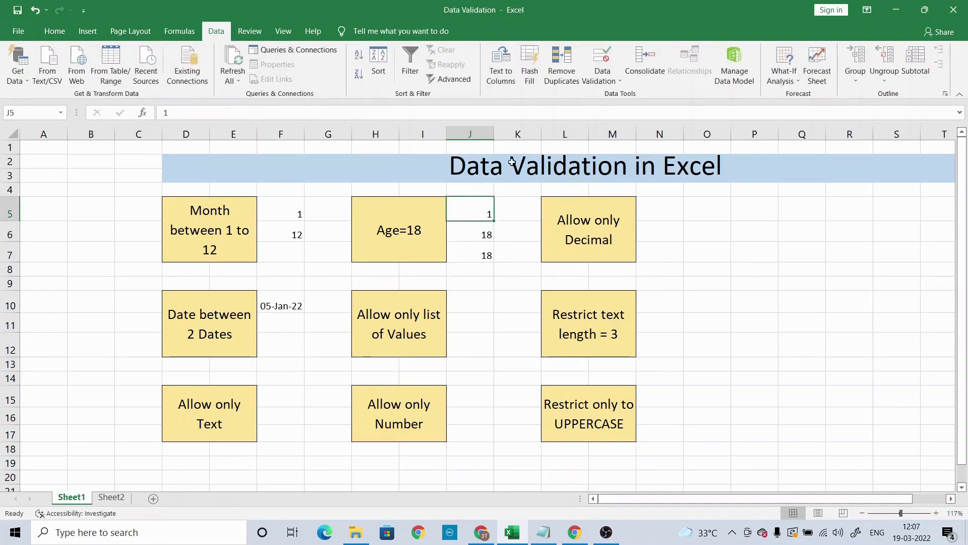
pyautogui.click(602, 73)
pyautogui.click(613, 110)
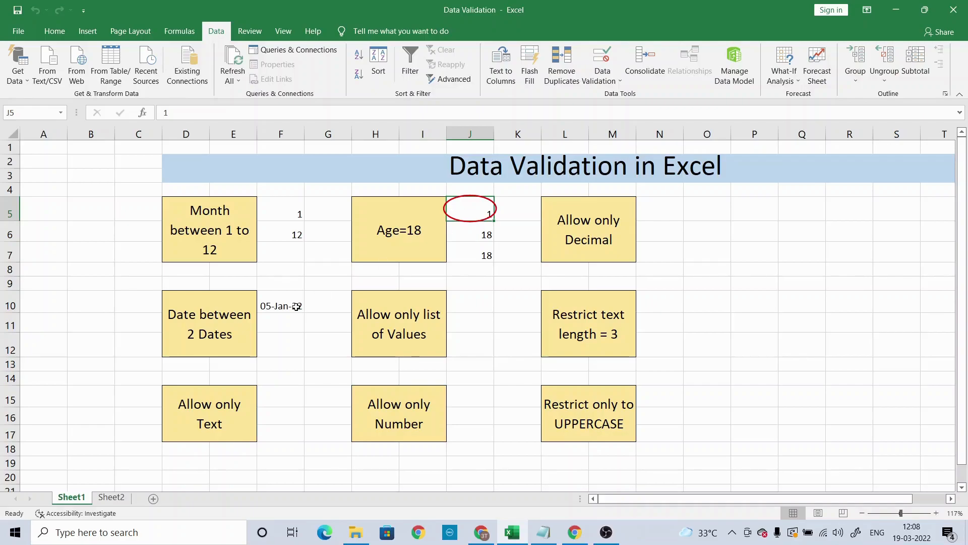
# - Extend the date validation of cell F10 to F10:F12, keeping the allowed dates between 01-01-2022 and 05-01-2022
pyautogui.click(279, 316)
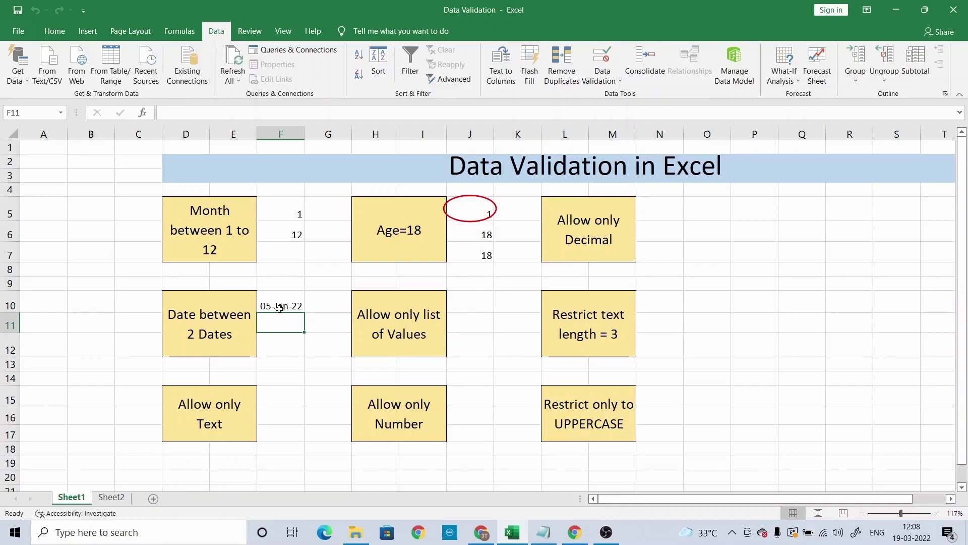
pyautogui.click(279, 298)
pyautogui.moveTo(279, 298); pyautogui.dragTo(281, 341)
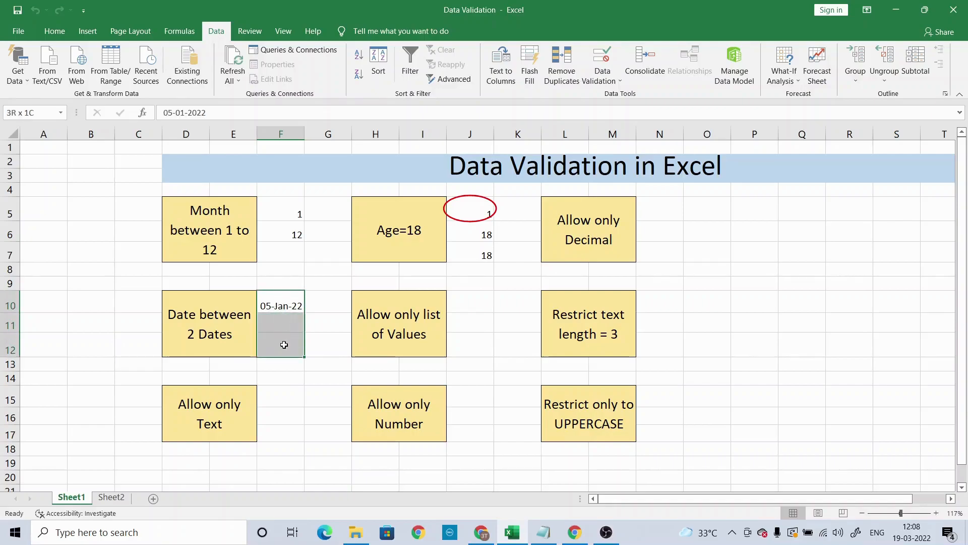
pyautogui.click(612, 77)
pyautogui.click(619, 95)
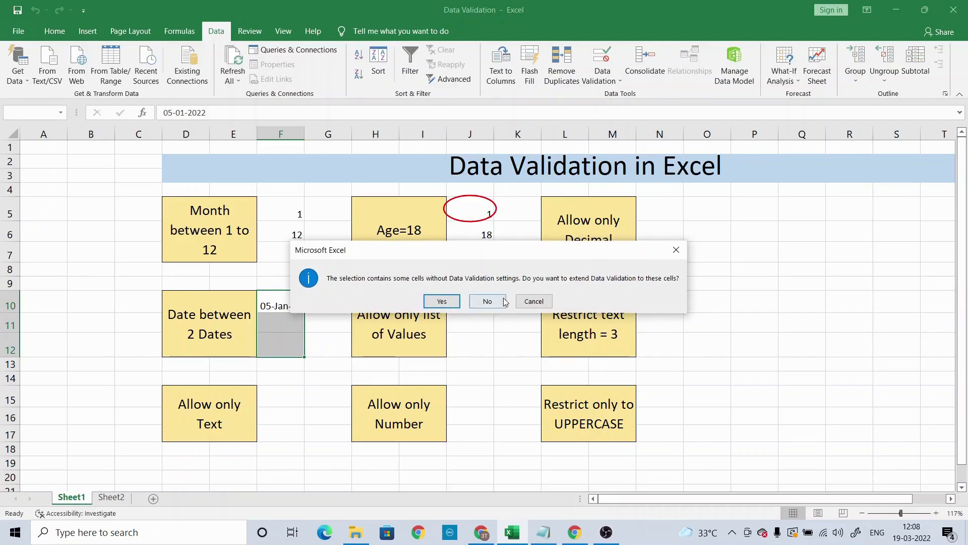
pyautogui.click(440, 301)
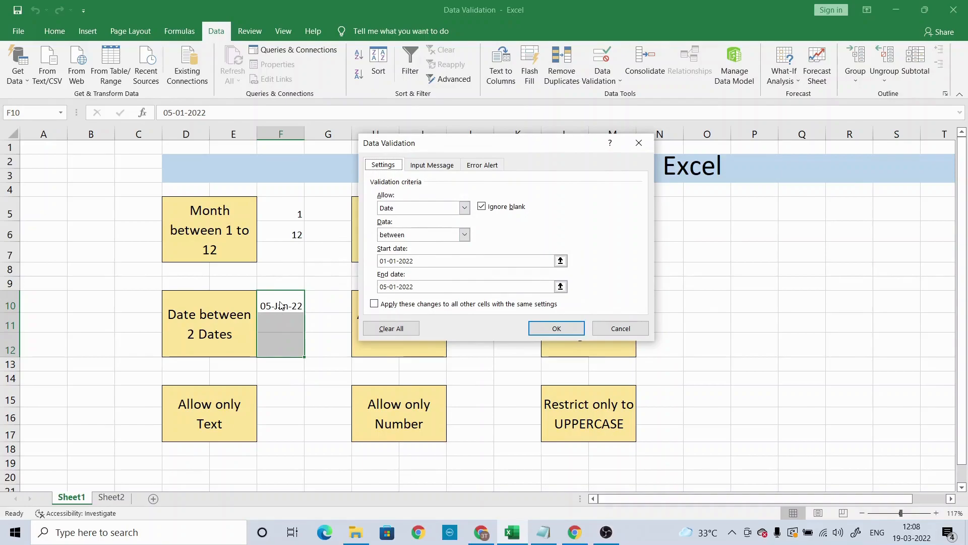
pyautogui.click(464, 208)
pyautogui.click(444, 250)
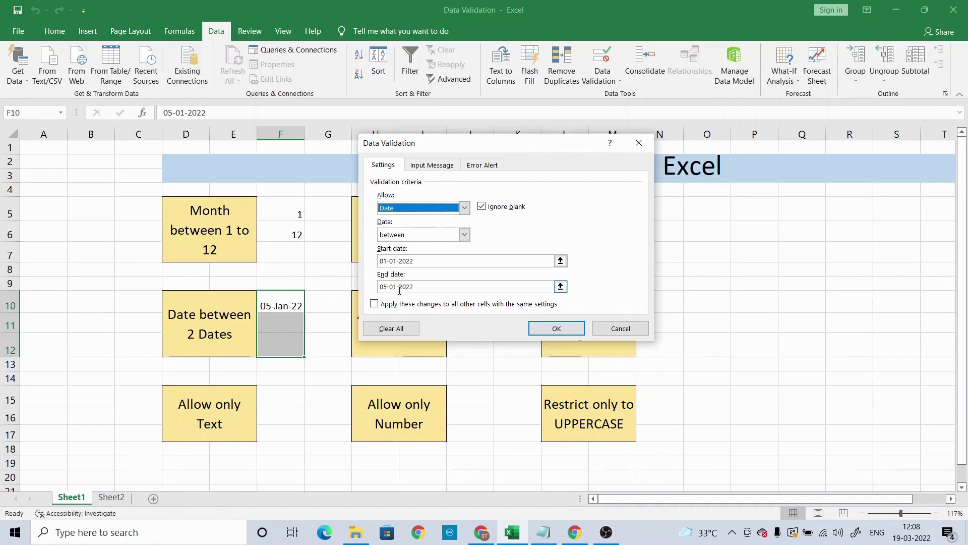
pyautogui.click(556, 329)
# - Try to enter the out-of-range date 07-Jan-22 in cell F11 to test the date rule
pyautogui.click(277, 323)
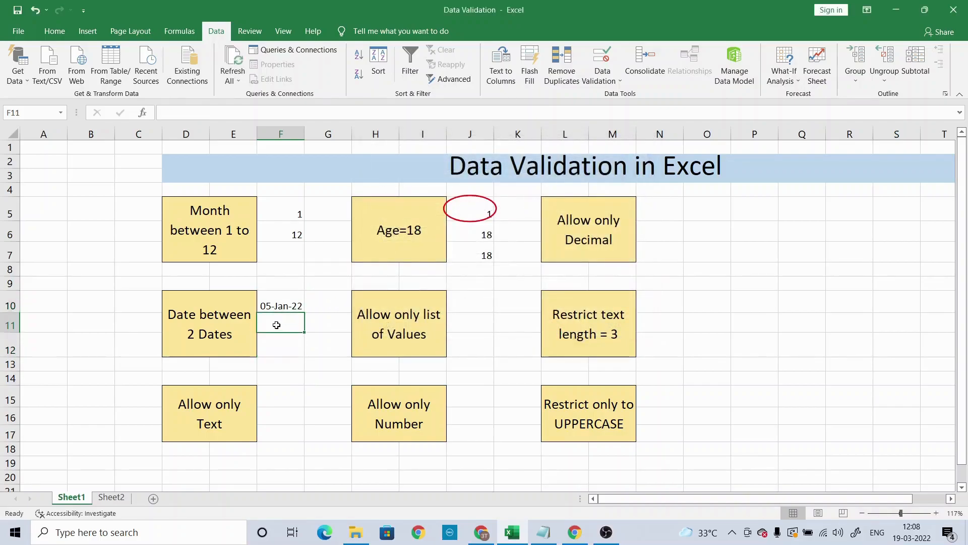
pyautogui.write('07')
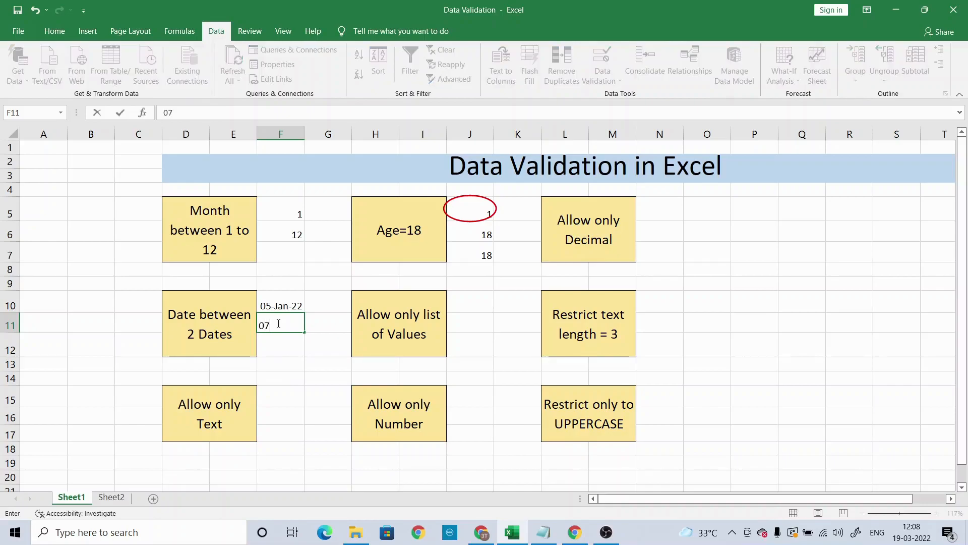
pyautogui.write('-Jan-22')
pyautogui.press('Return')
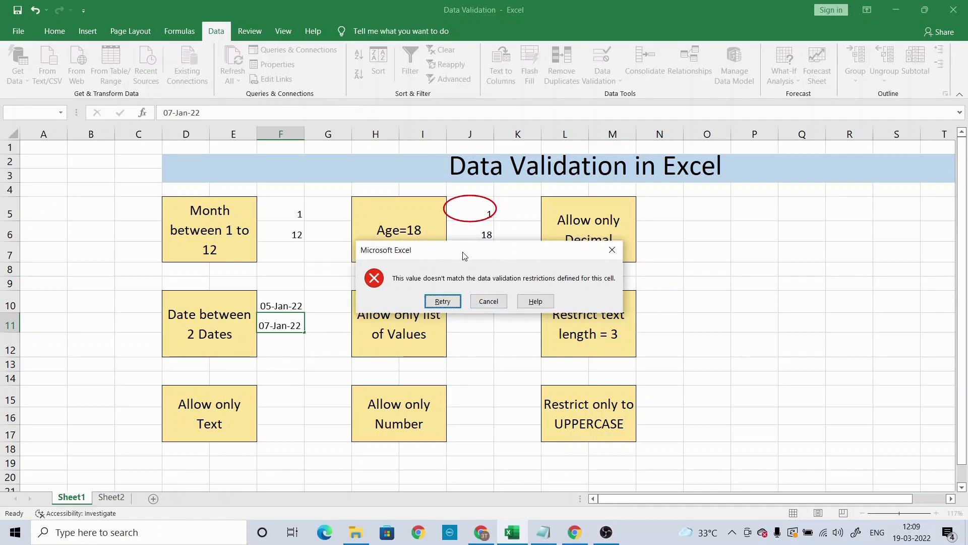
pyautogui.click(489, 302)
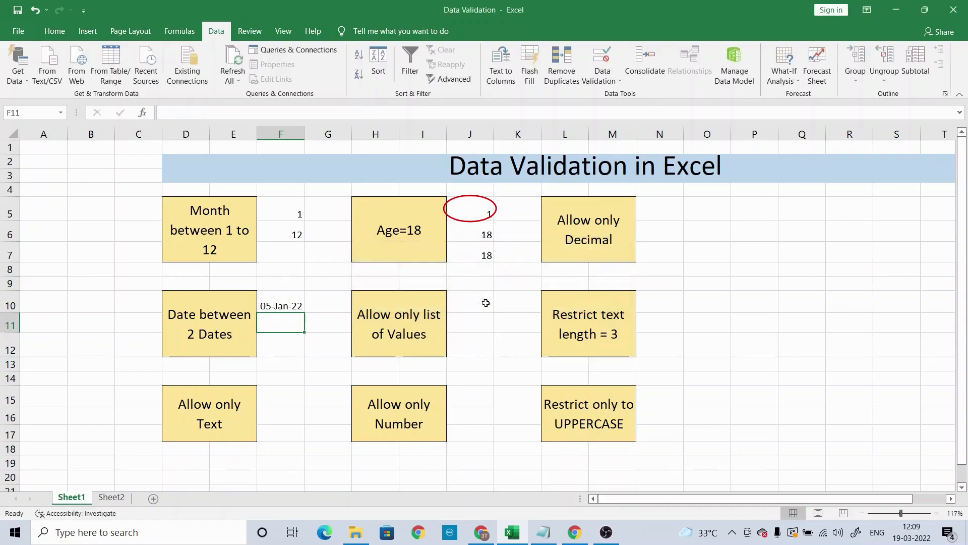
# - Apply list validation with the source Yes,No to cells J10:J12 beside the list of values box
pyautogui.click(454, 305)
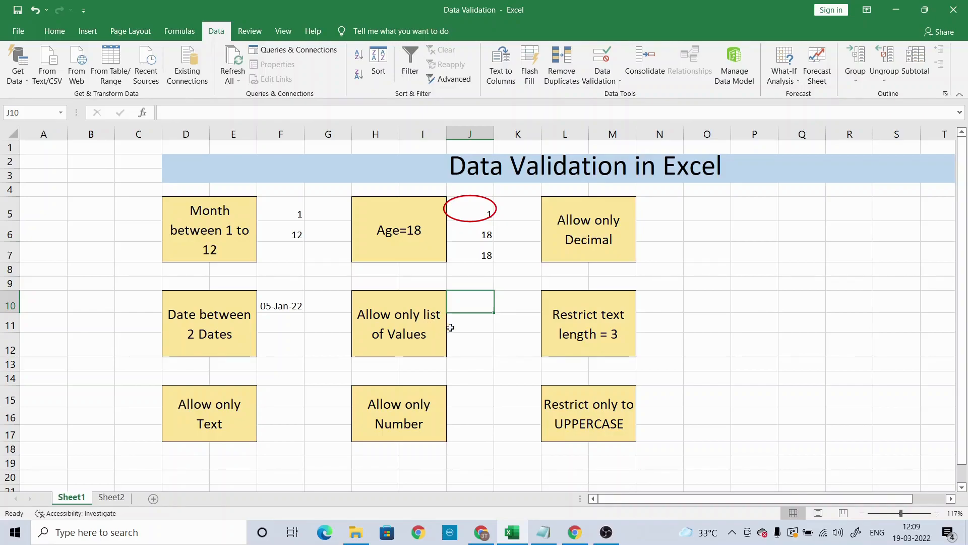
pyautogui.moveTo(467, 307); pyautogui.dragTo(470, 349)
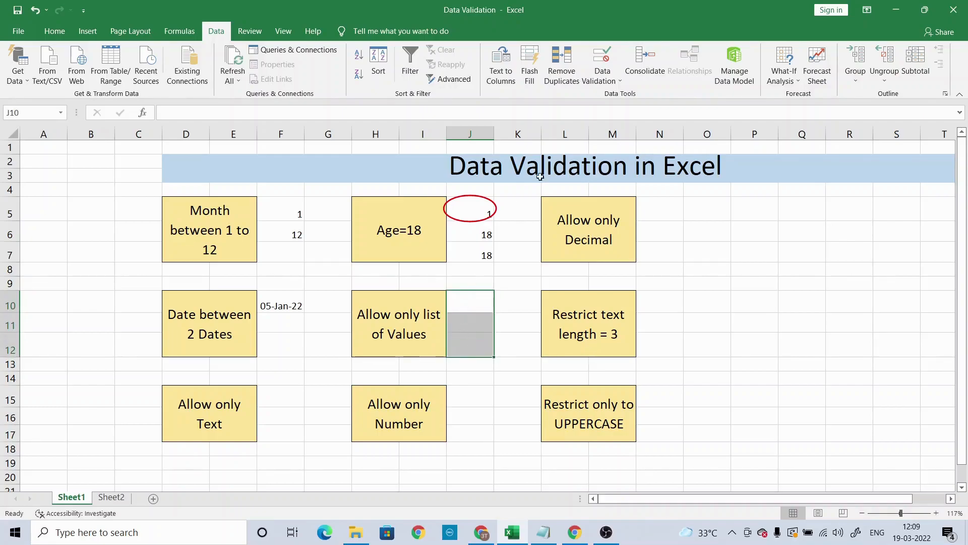
pyautogui.click(608, 79)
pyautogui.click(610, 96)
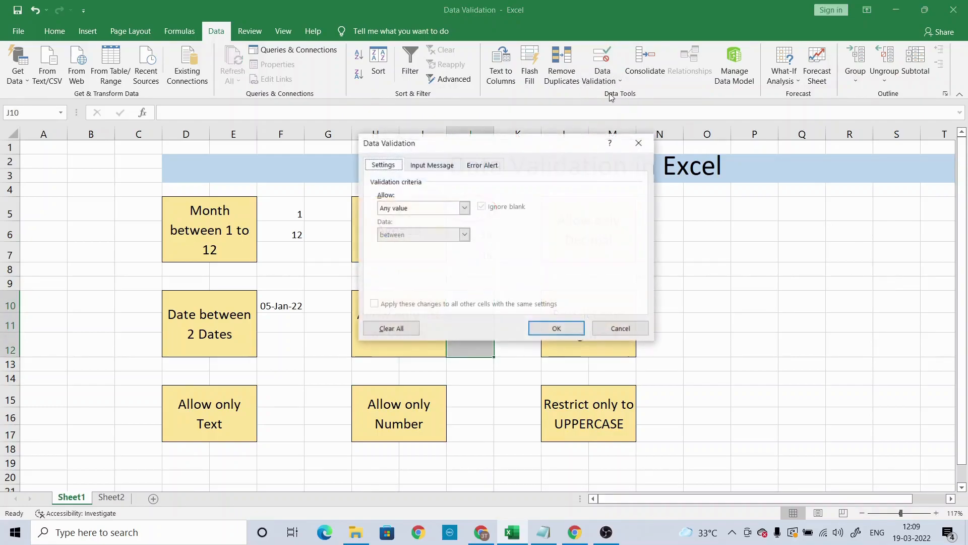
pyautogui.click(420, 209)
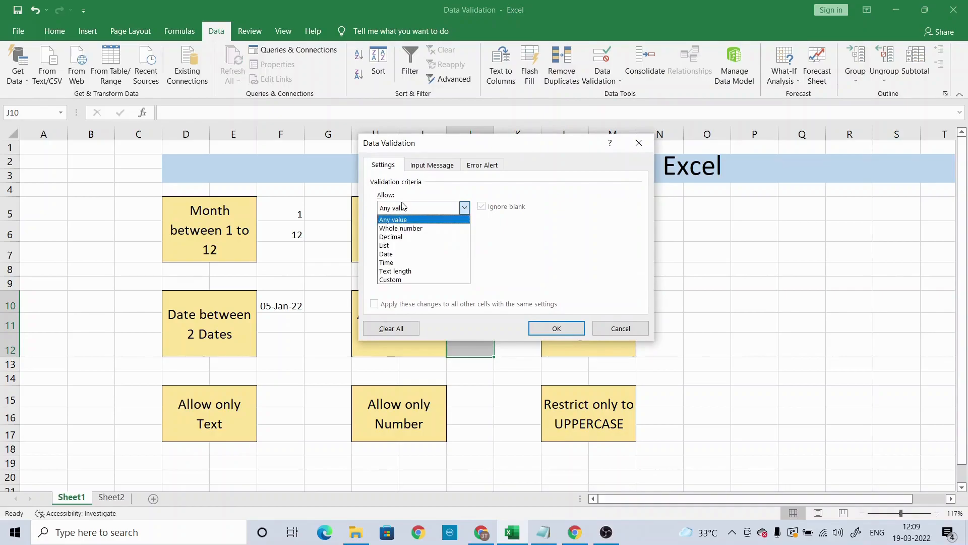
pyautogui.click(384, 247)
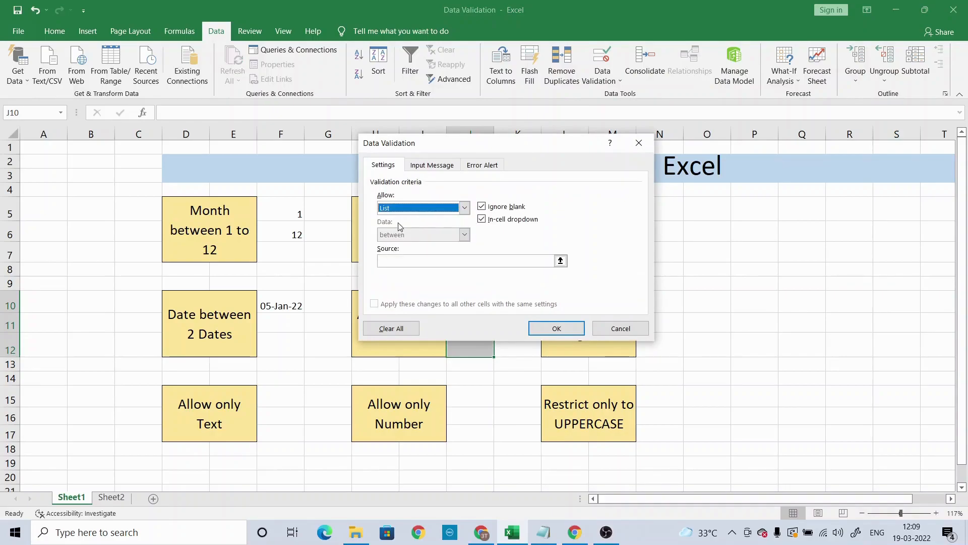
pyautogui.click(422, 262)
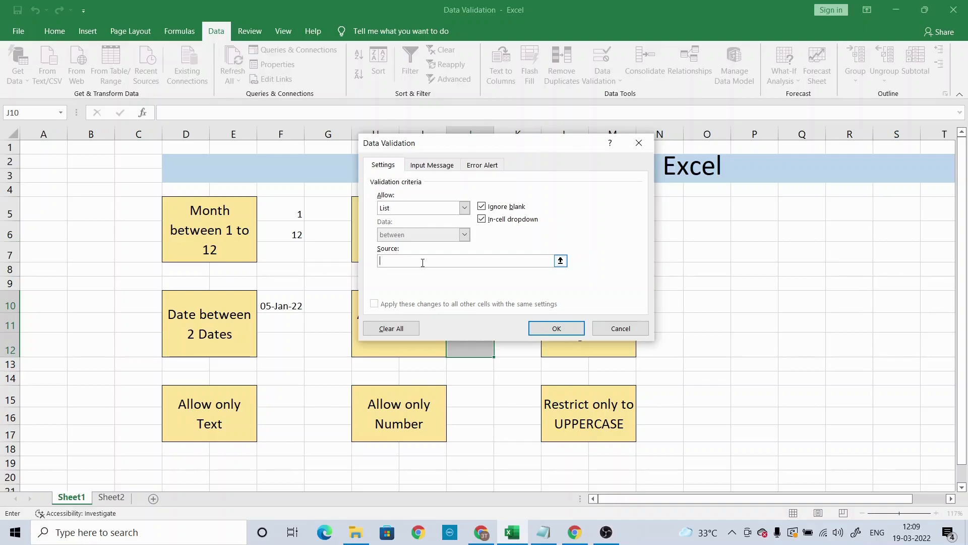
pyautogui.write('Yes,No')
pyautogui.click(557, 328)
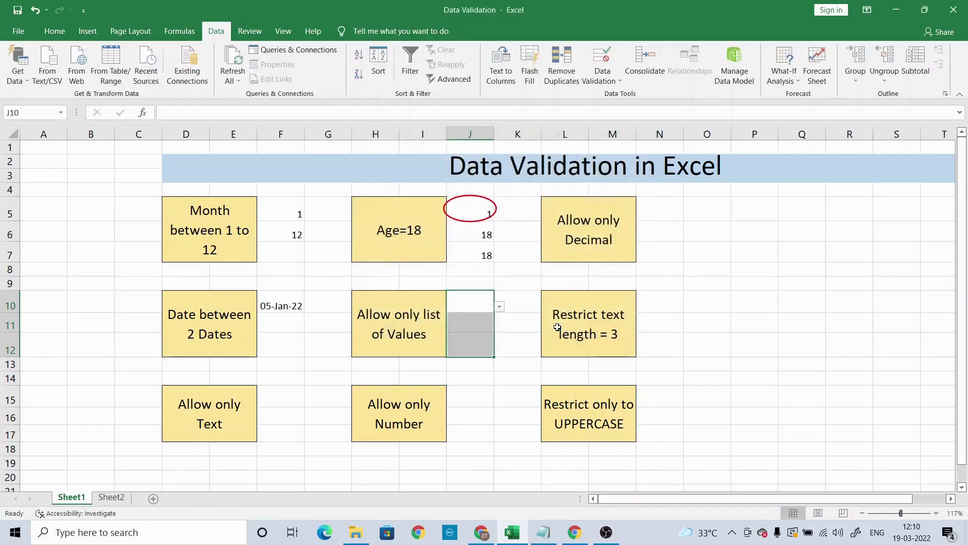
# - Choose Yes in cell J10 and No in cells J11 and J12 from their validation lists
pyautogui.click(471, 304)
pyautogui.click(472, 324)
pyautogui.click(474, 343)
pyautogui.click(469, 305)
pyautogui.click(500, 308)
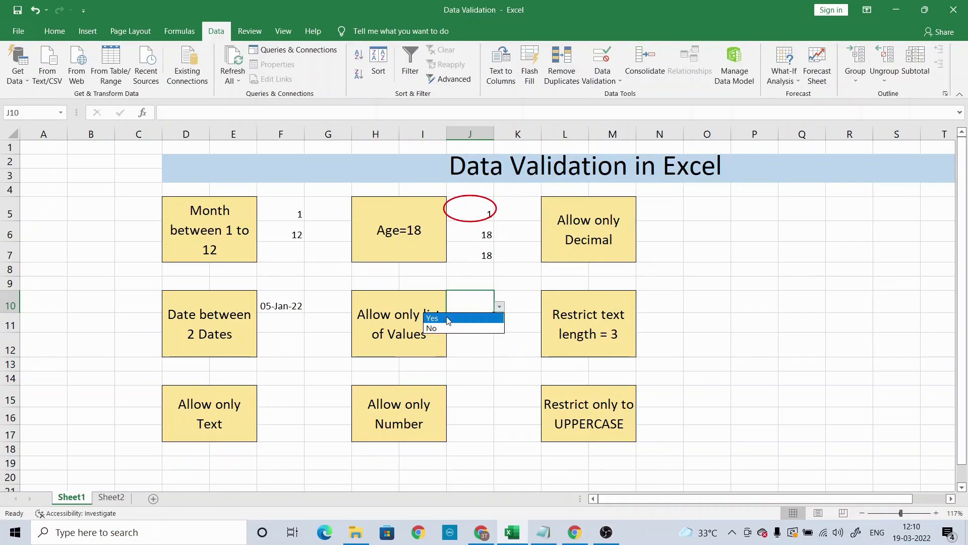
pyautogui.click(434, 318)
pyautogui.click(469, 324)
pyautogui.click(500, 326)
pyautogui.click(447, 348)
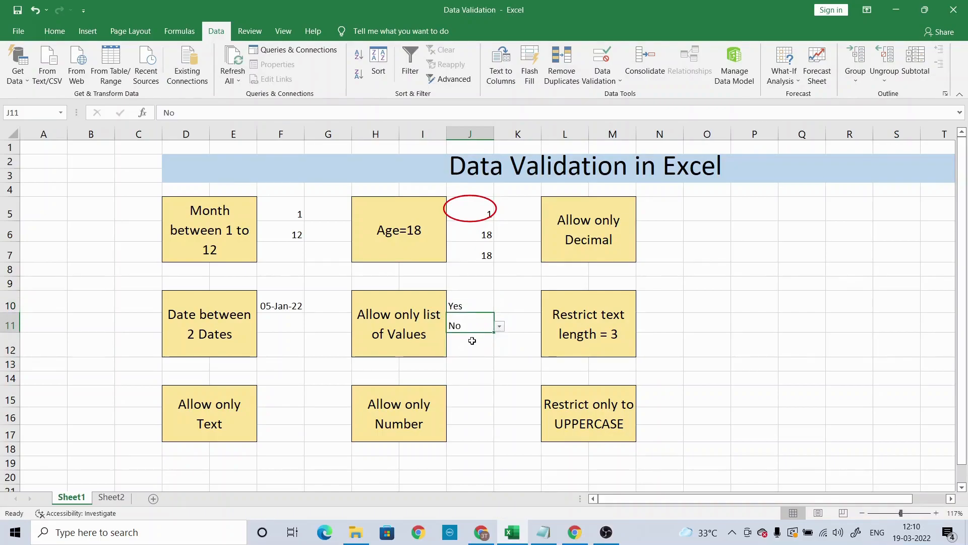
pyautogui.click(471, 342)
pyautogui.click(499, 351)
pyautogui.click(441, 373)
pyautogui.click(466, 308)
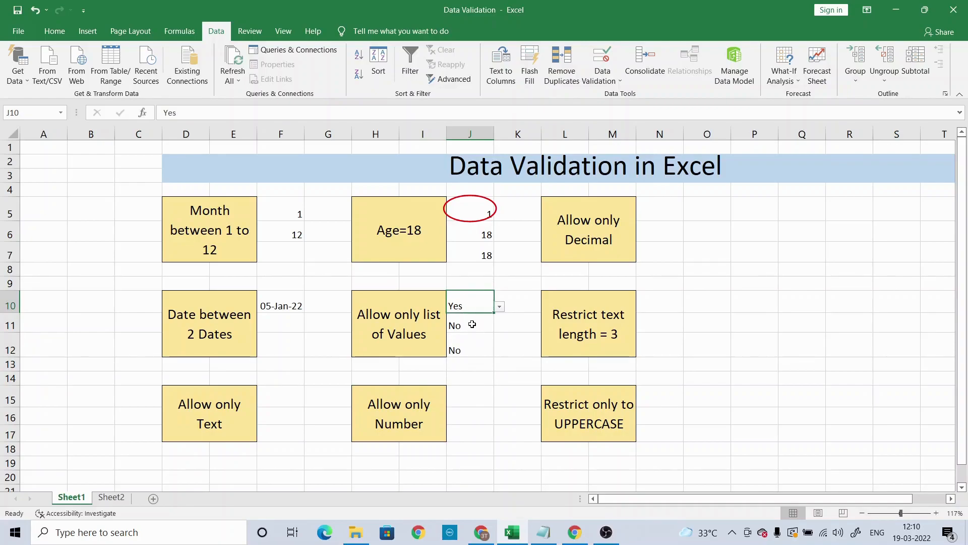
pyautogui.click(471, 322)
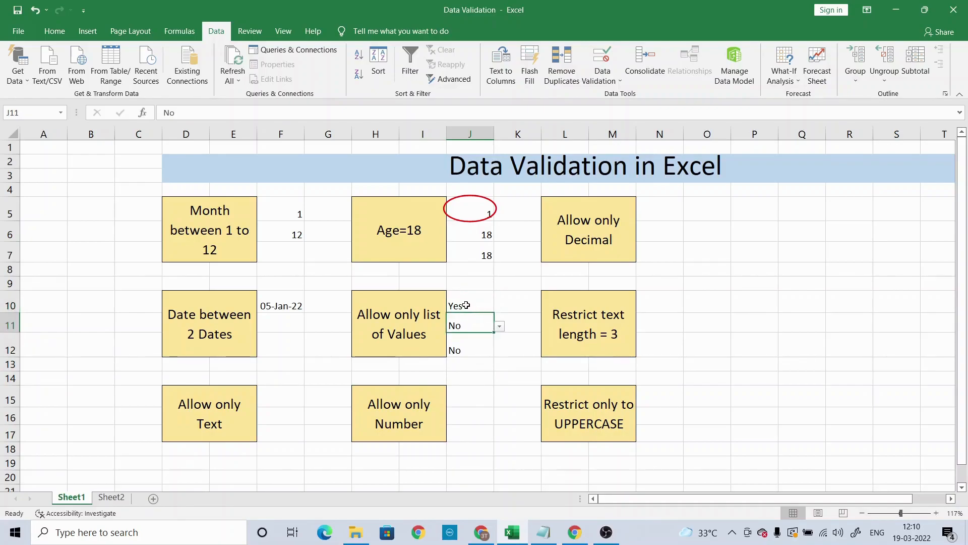
# - Enter false in cell Q11 and copy it over the list-validated cell J11
pyautogui.click(800, 321)
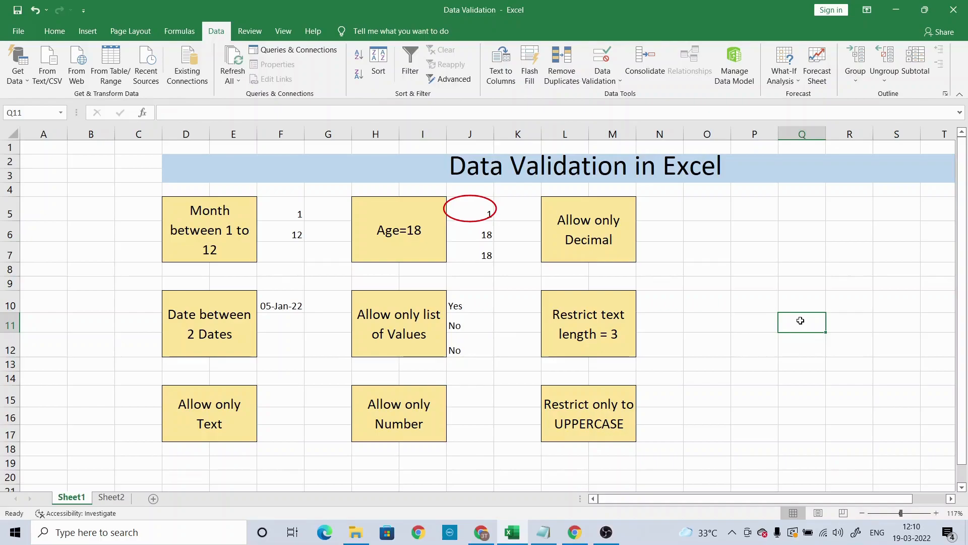
pyautogui.write('false')
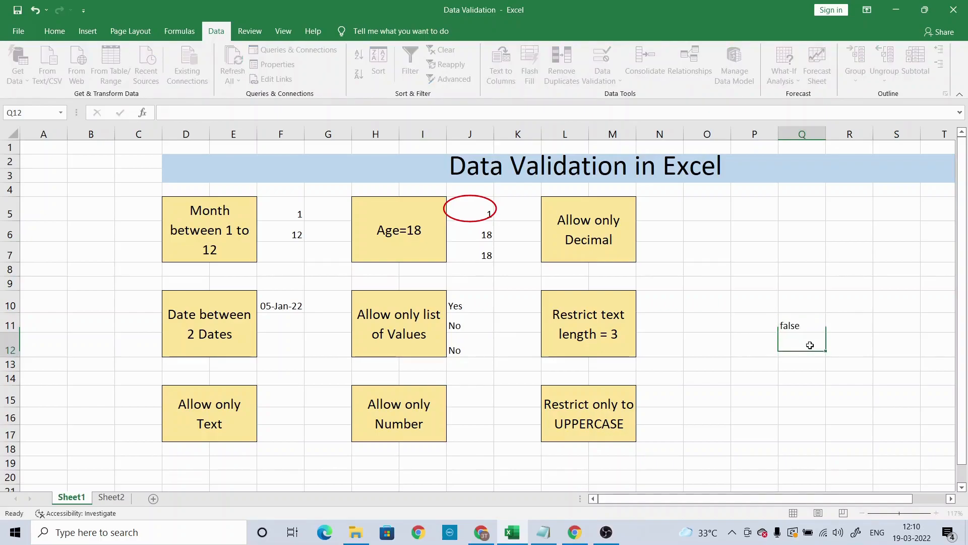
pyautogui.hotkey('ctrl', 'Return')
pyautogui.hotkey('ctrl', 'c')
pyautogui.click(472, 329)
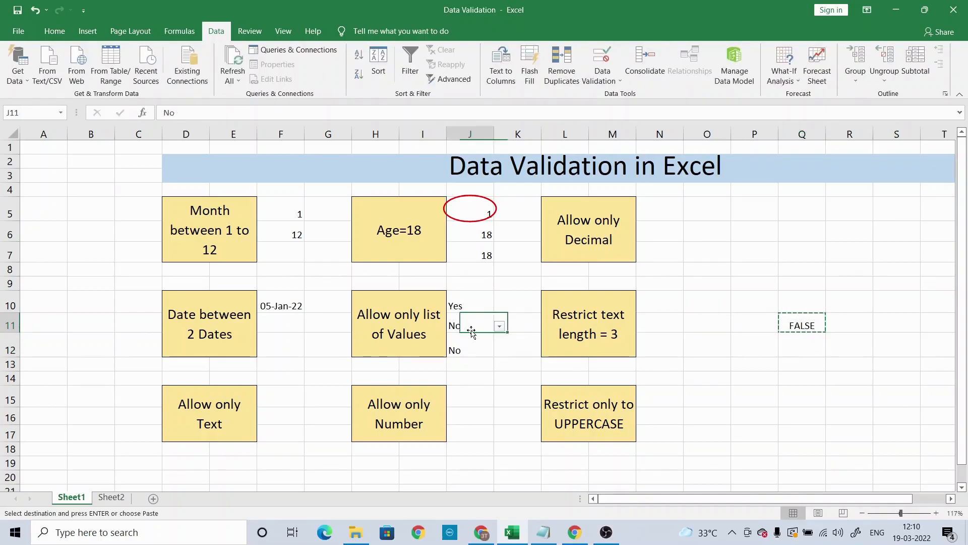
pyautogui.hotkey('ctrl', 'v')
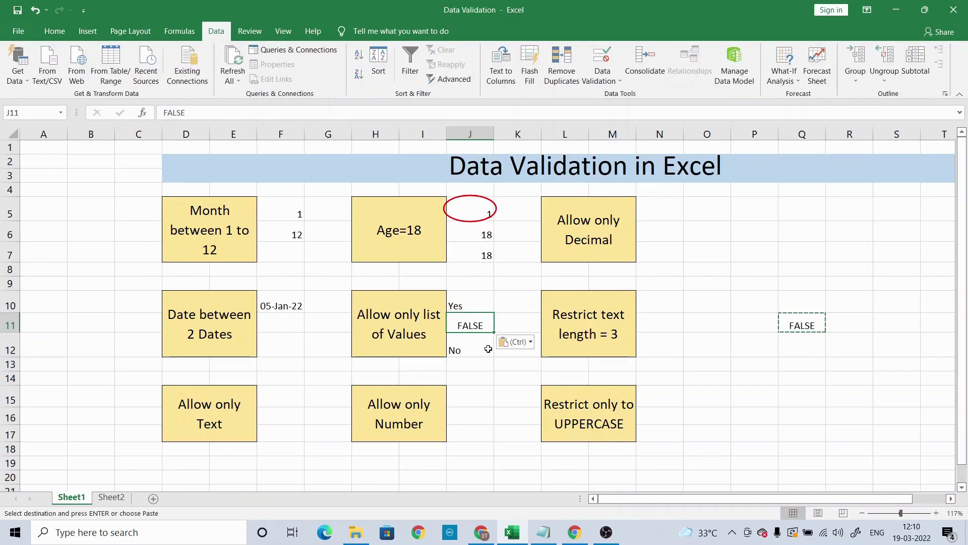
pyautogui.click(479, 341)
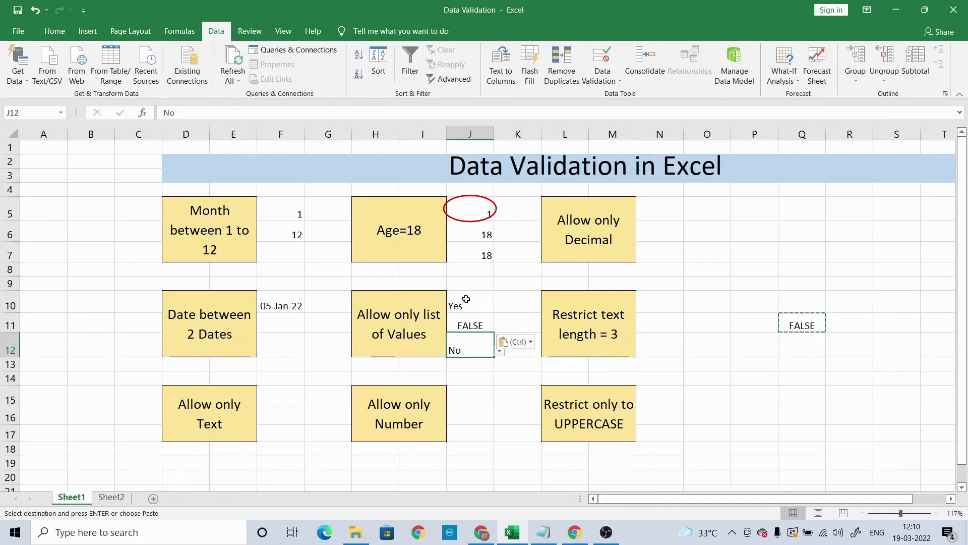
pyautogui.click(479, 307)
pyautogui.click(499, 307)
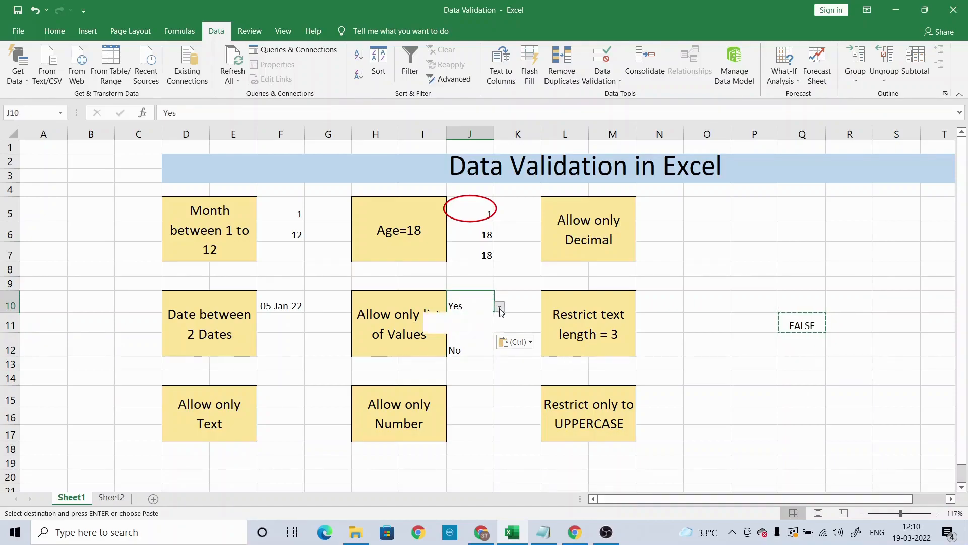
pyautogui.click(462, 300)
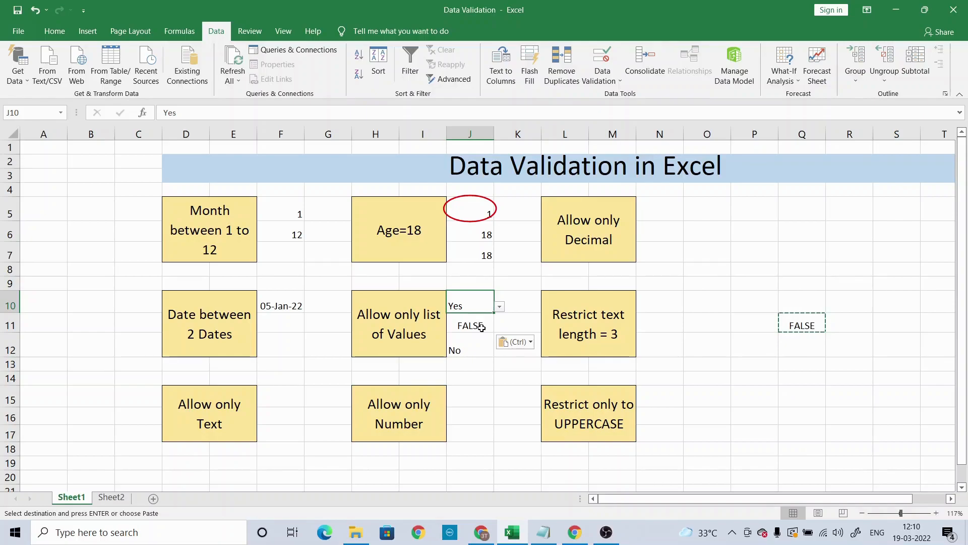
pyautogui.click(463, 329)
pyautogui.click(464, 349)
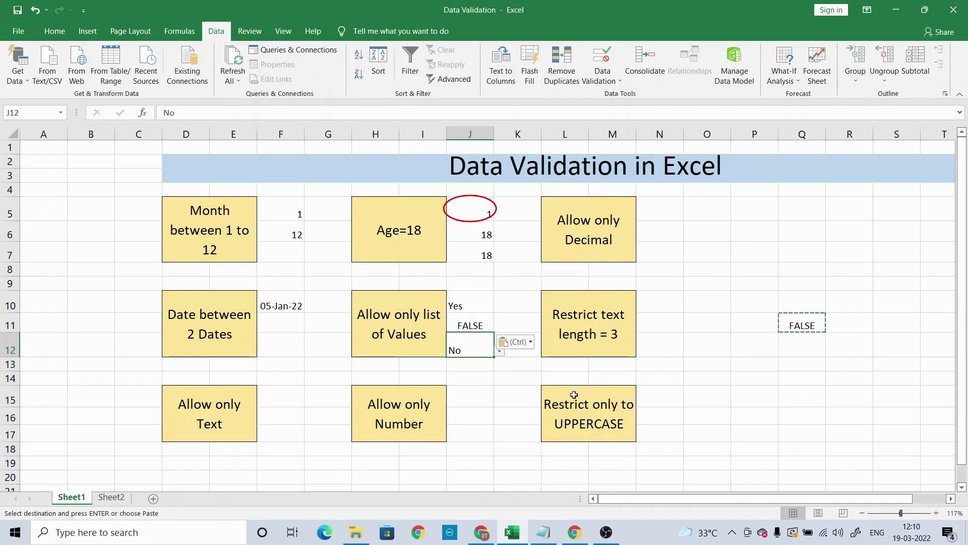
# - Start a data validation rule of the Text length type for cells N10:N12 beside the text length box
pyautogui.click(655, 307)
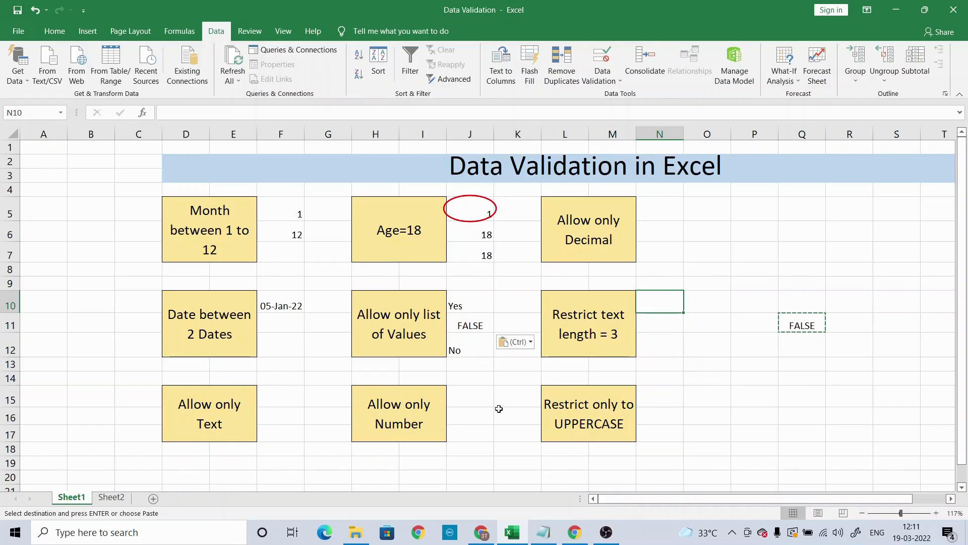
pyautogui.click(668, 329)
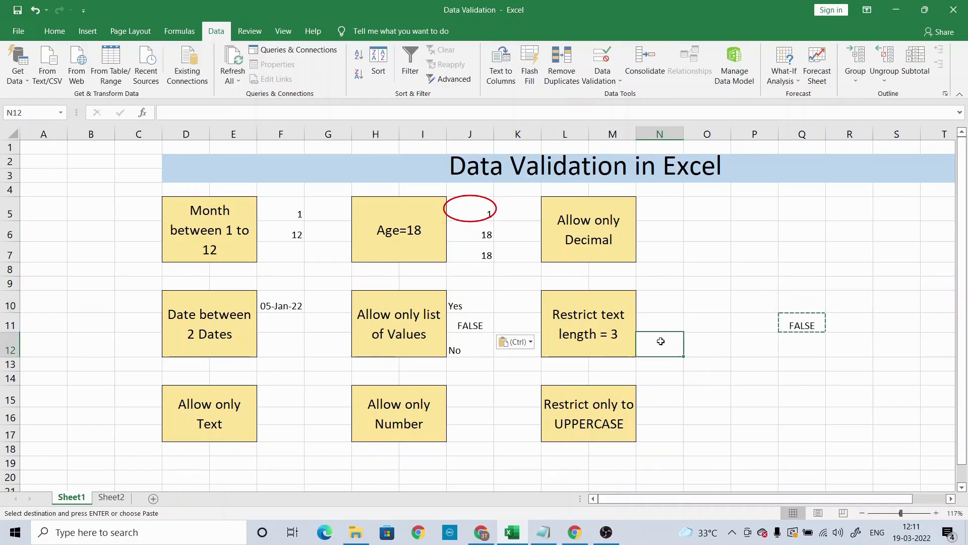
pyautogui.click(650, 299)
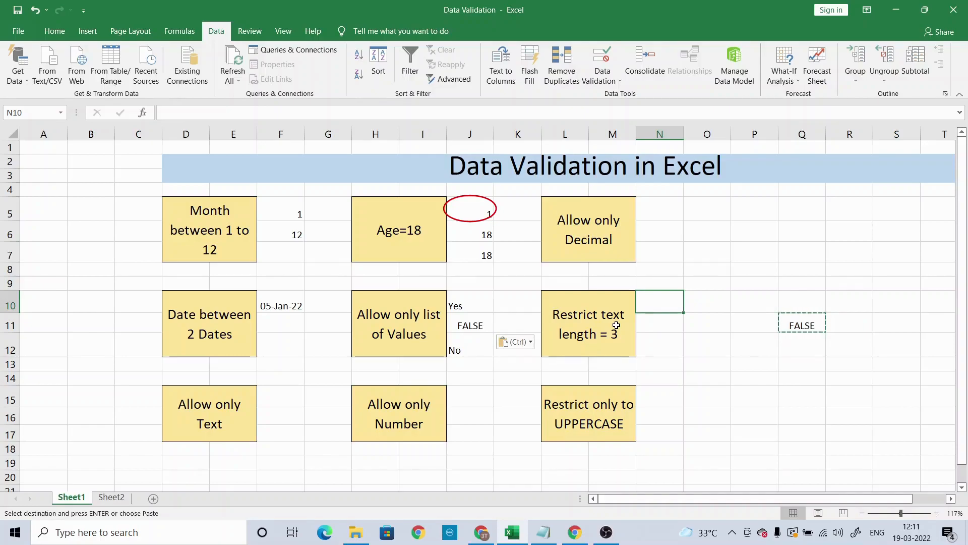
pyautogui.moveTo(658, 301); pyautogui.dragTo(658, 349)
pyautogui.click(603, 75)
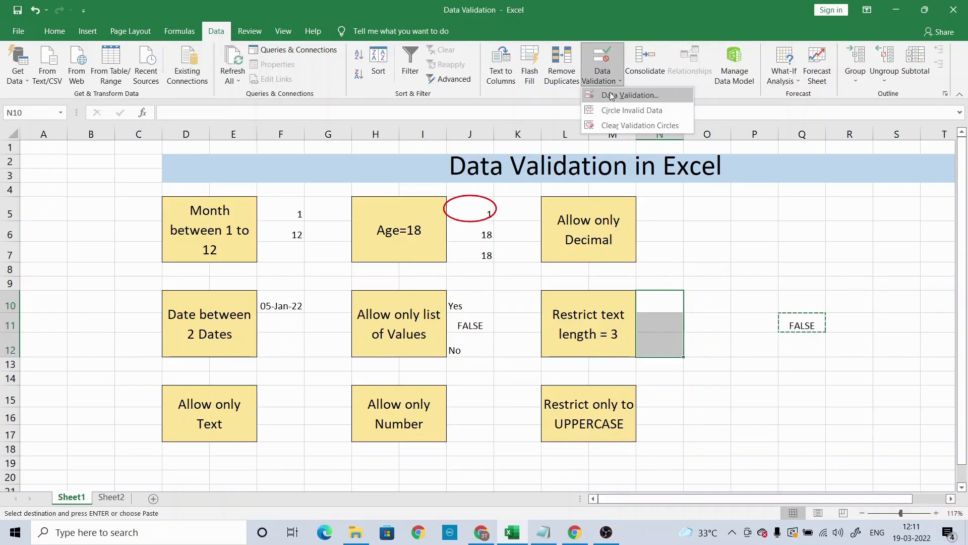
pyautogui.click(610, 96)
pyautogui.click(464, 208)
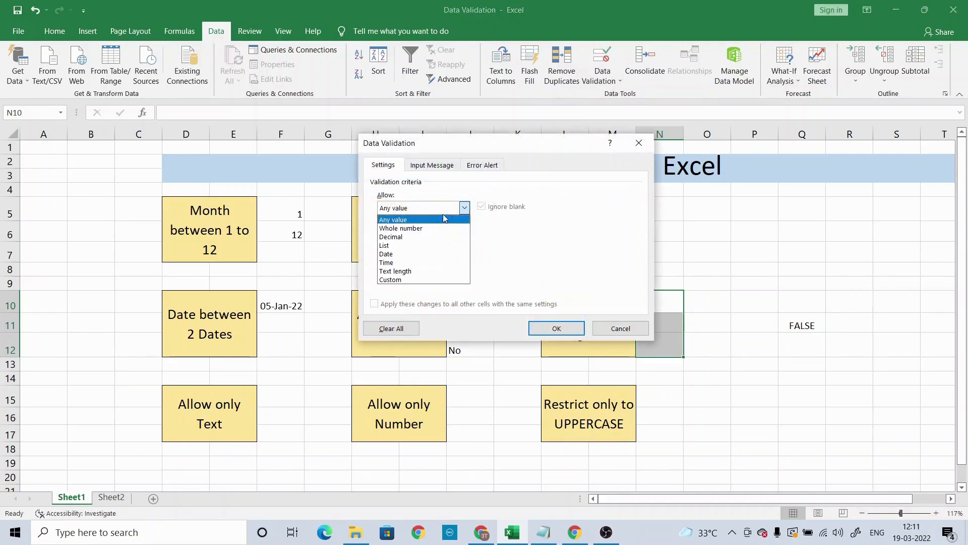
pyautogui.click(396, 271)
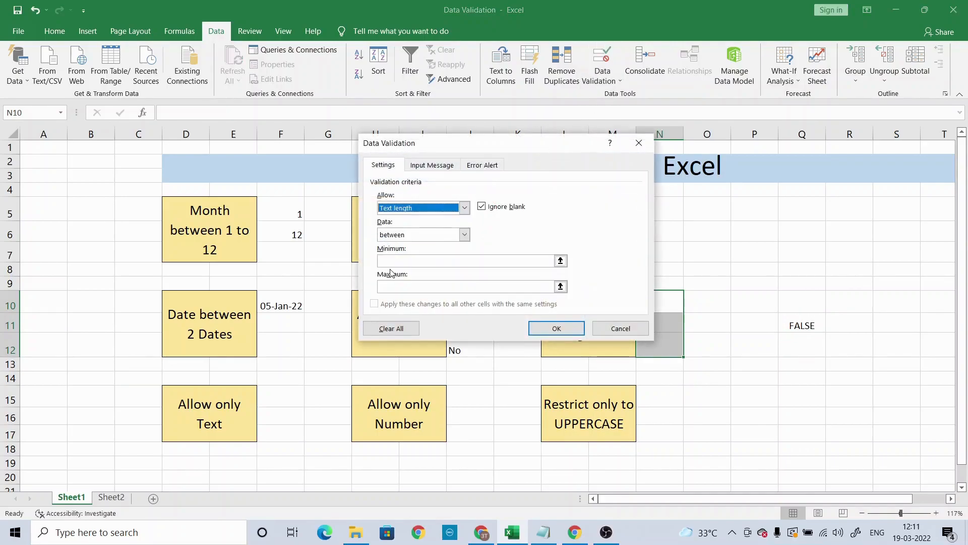
# - Set the text length condition to equal to 3 and apply the rule to the selected cells
pyautogui.click(417, 260)
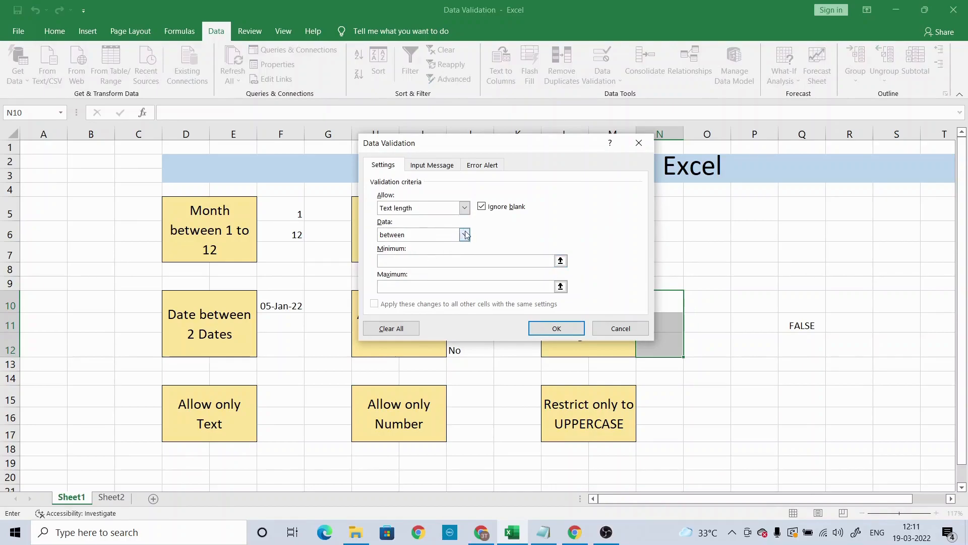
pyautogui.moveTo(491, 154); pyautogui.dragTo(439, 120)
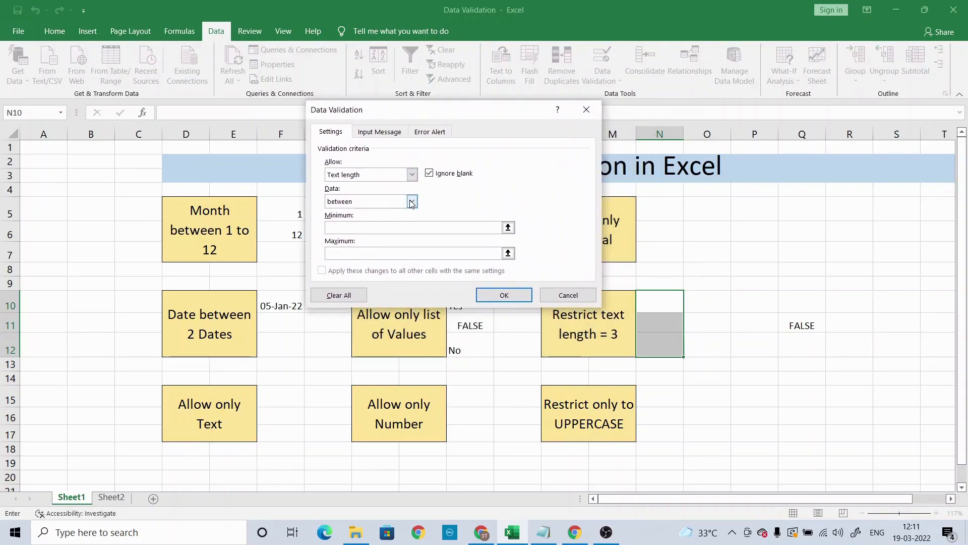
pyautogui.click(412, 201)
pyautogui.click(351, 226)
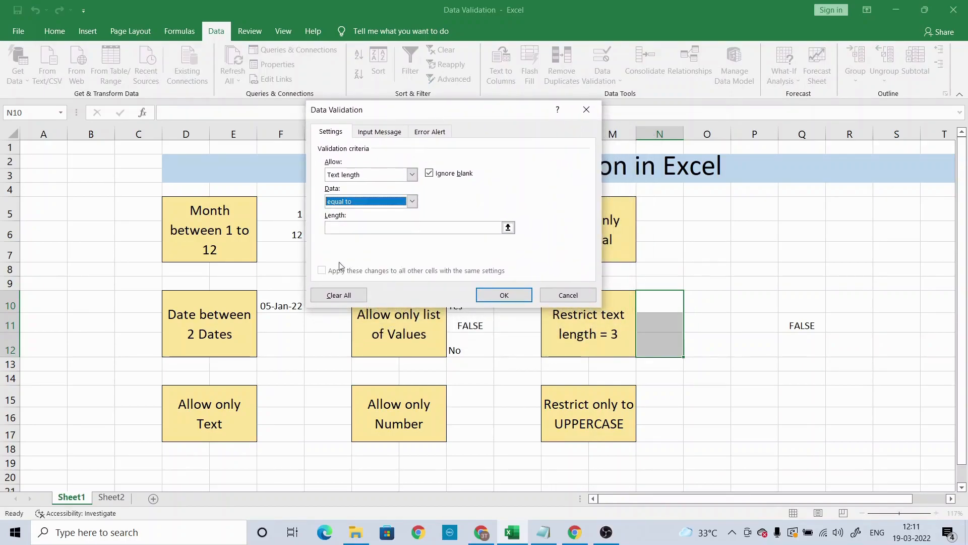
pyautogui.click(352, 227)
pyautogui.write('3')
pyautogui.click(508, 294)
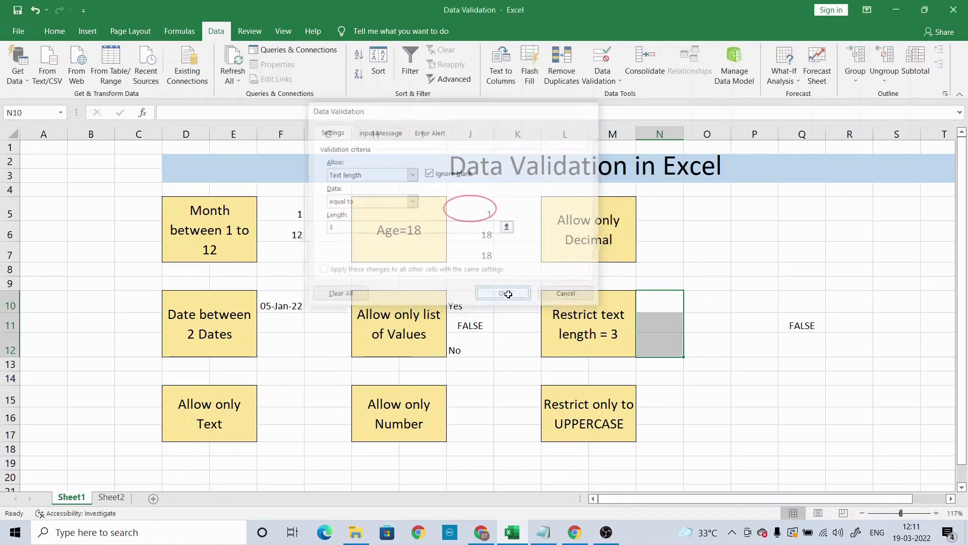
# - Test the text length rule by entering and in N10, trying to in N11, and entering one in N12
pyautogui.click(662, 304)
pyautogui.write('and')
pyautogui.click(661, 317)
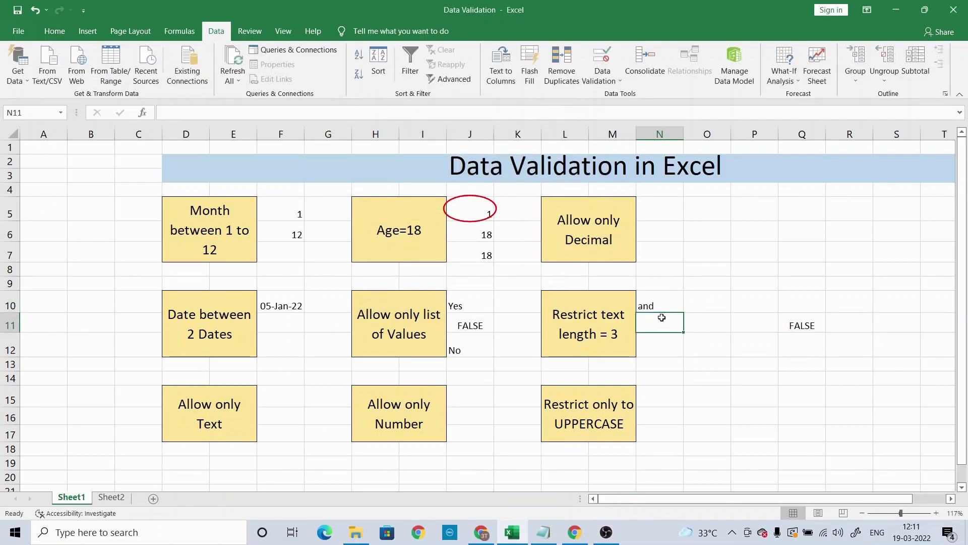
pyautogui.write('to')
pyautogui.press('Return')
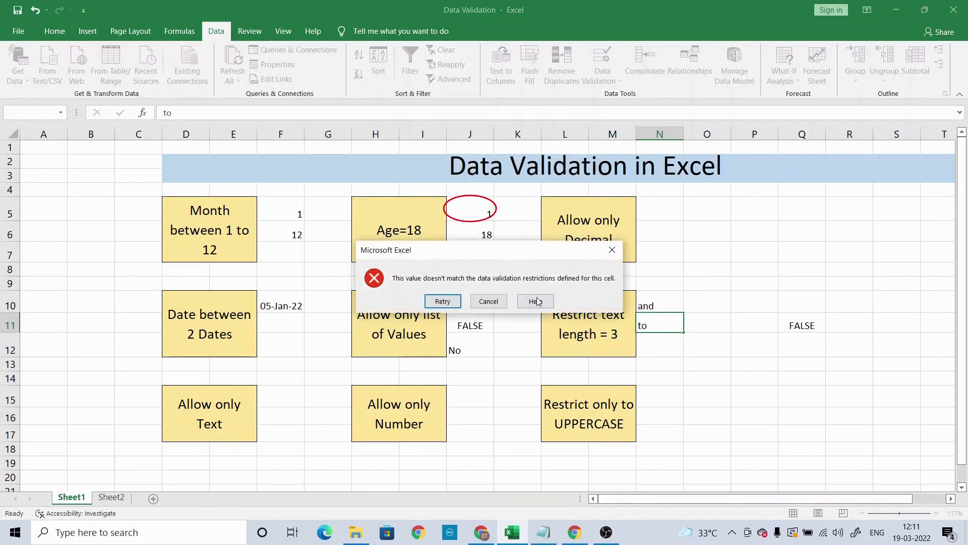
pyautogui.click(503, 303)
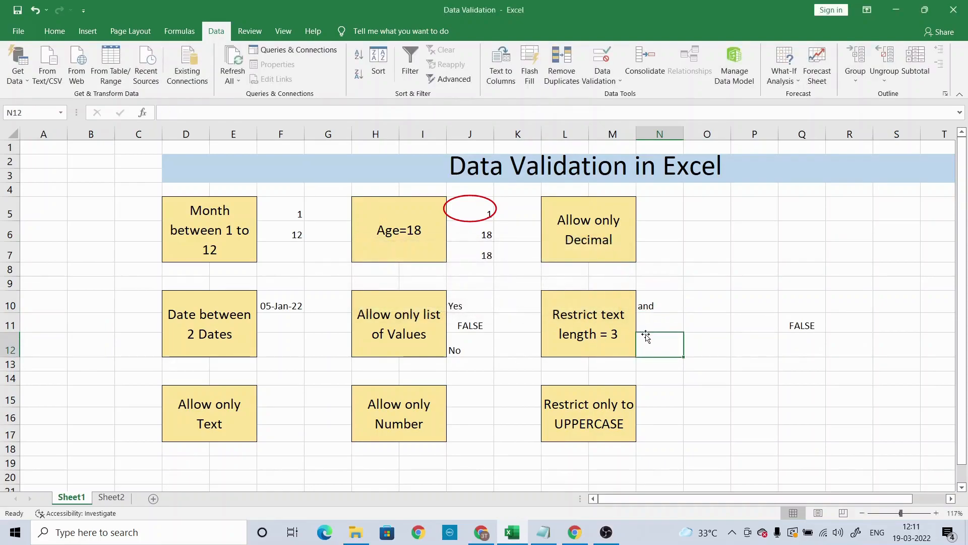
pyautogui.write('one')
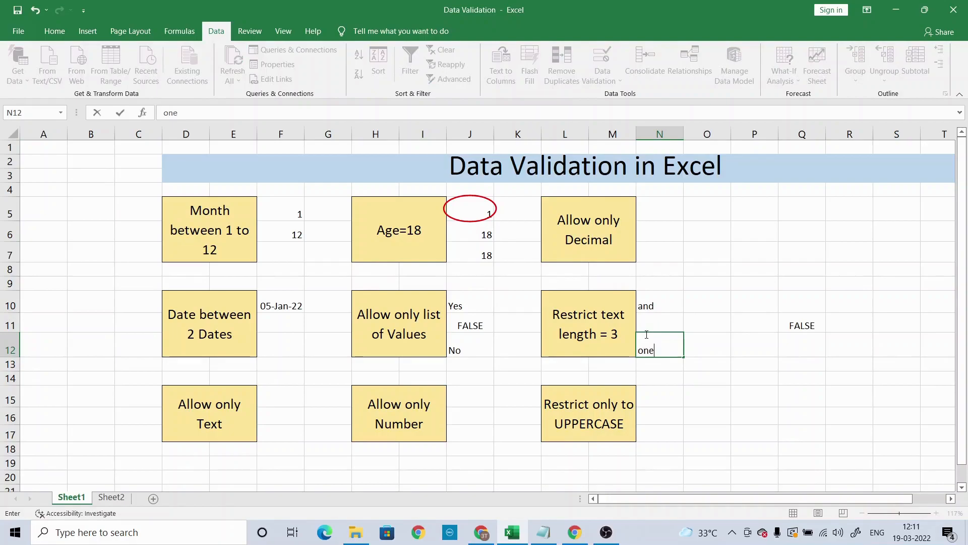
pyautogui.click(664, 326)
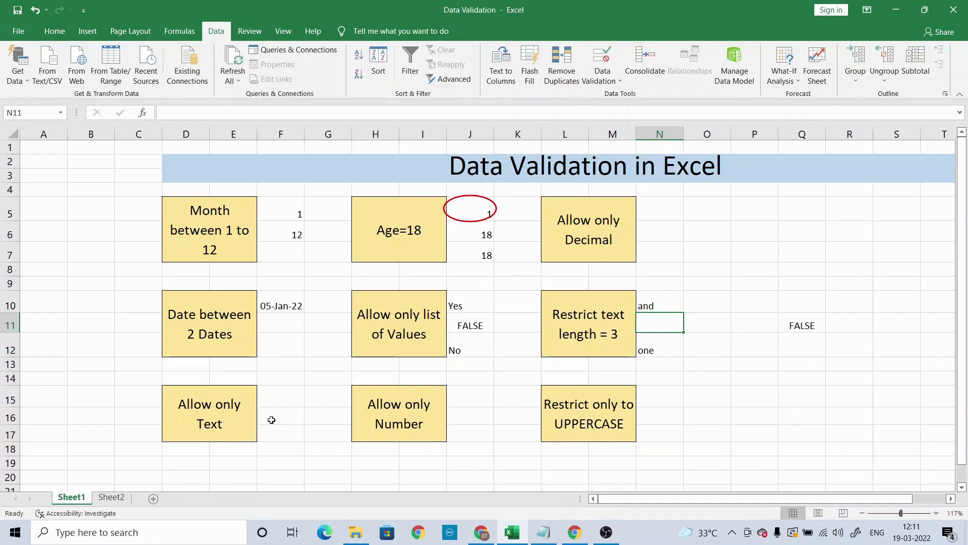
# - Apply custom validation with the formula =istext(F15) to cells F15:F17 beside the Allow only Text box
pyautogui.click(278, 391)
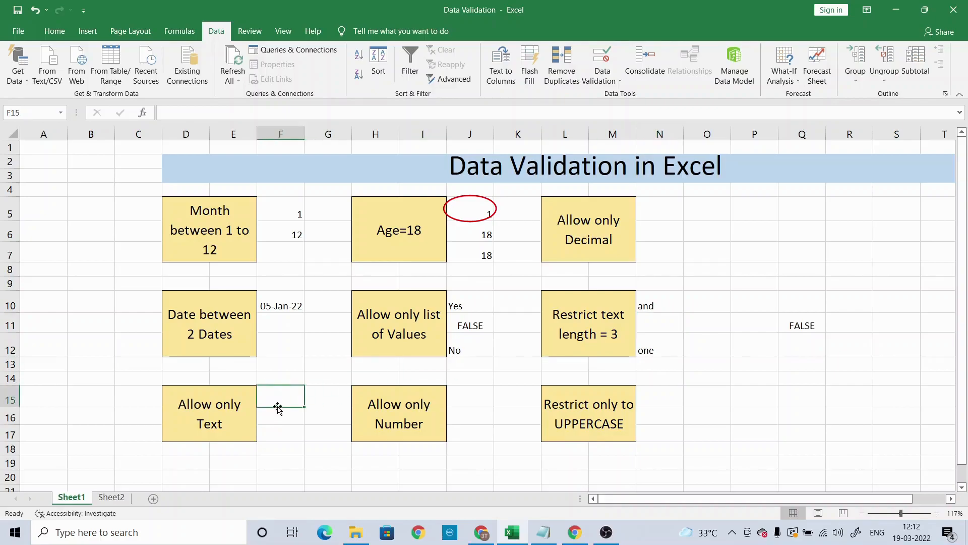
pyautogui.moveTo(271, 404)
pyautogui.mouseDown()
pyautogui.moveTo(283, 387)
pyautogui.moveTo(283, 428)
pyautogui.mouseUp()
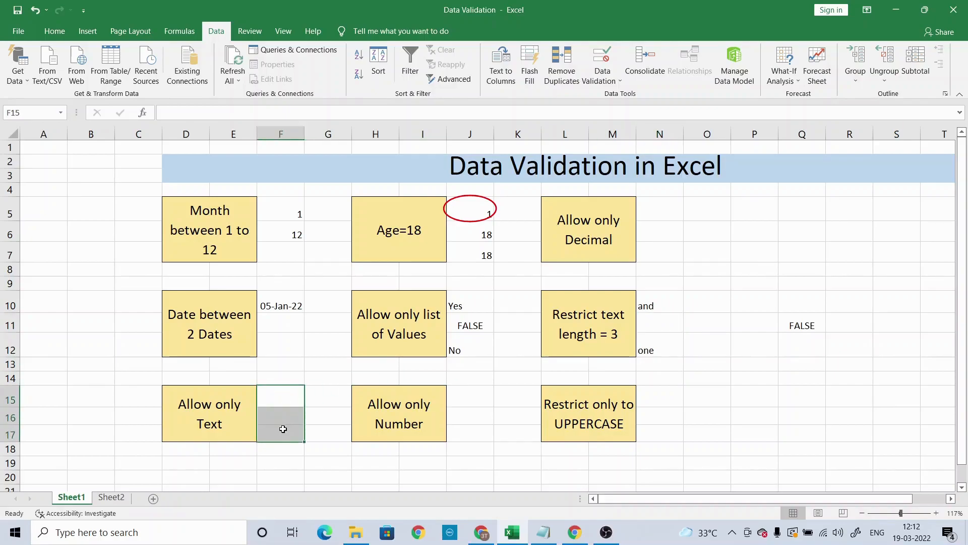
pyautogui.click(603, 81)
pyautogui.click(629, 95)
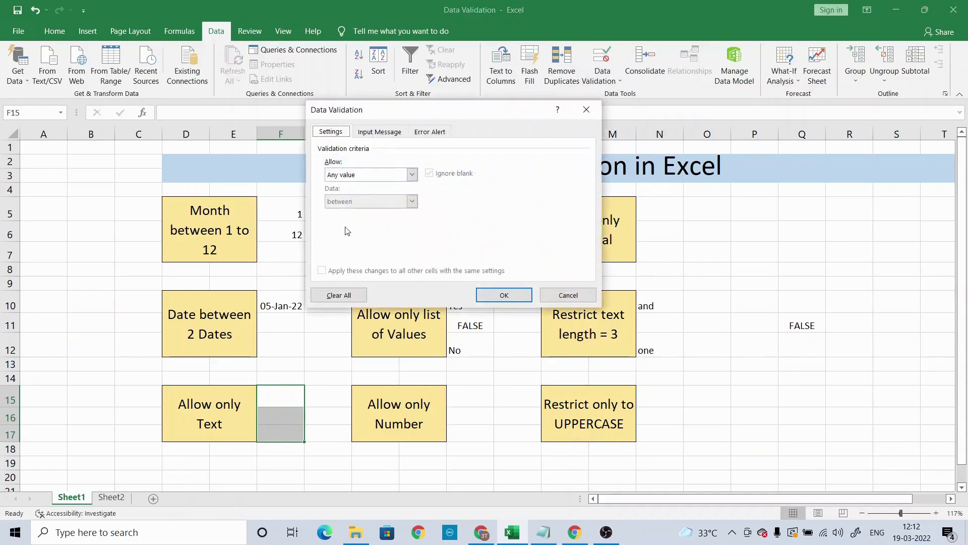
pyautogui.click(412, 173)
pyautogui.click(350, 247)
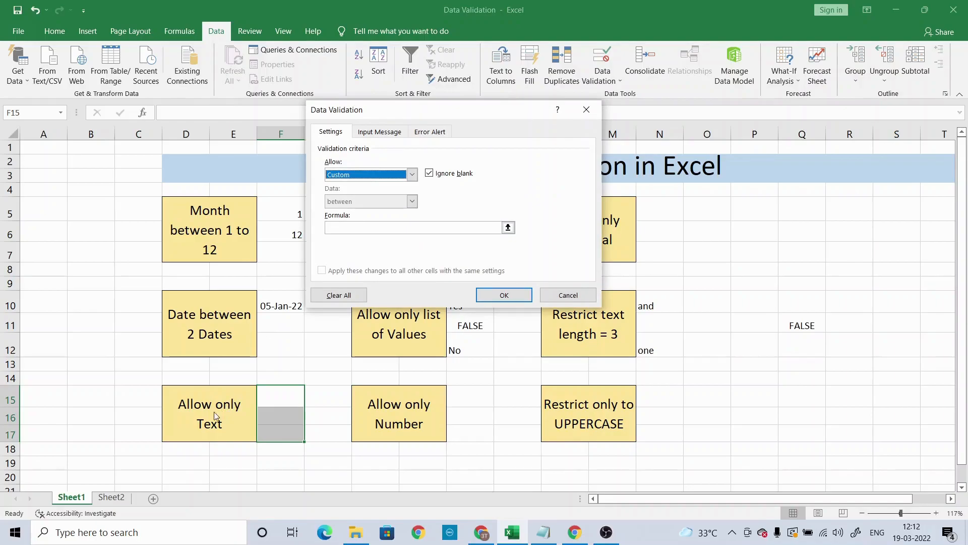
pyautogui.click(354, 228)
pyautogui.write('=iste')
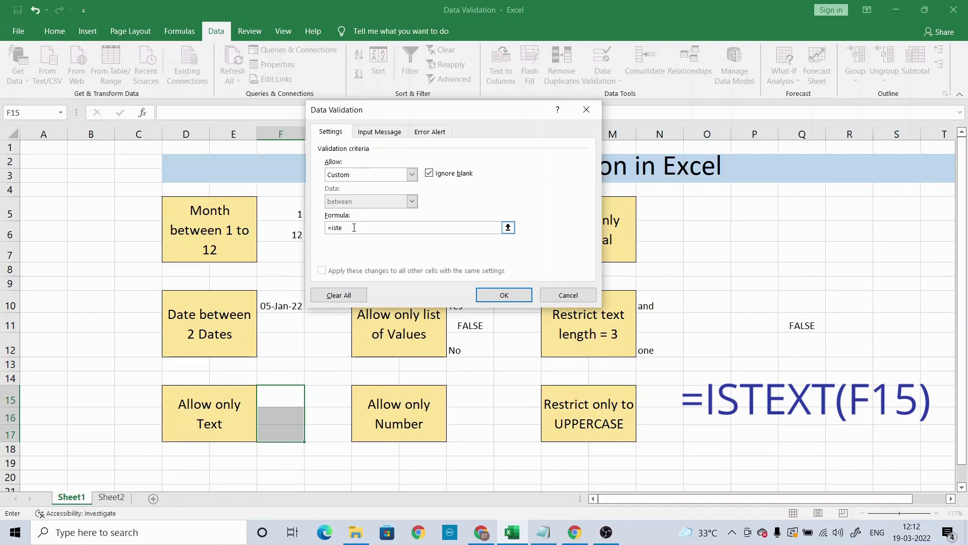
pyautogui.write('t(')
pyautogui.click(275, 396)
pyautogui.write(')')
pyautogui.click(484, 295)
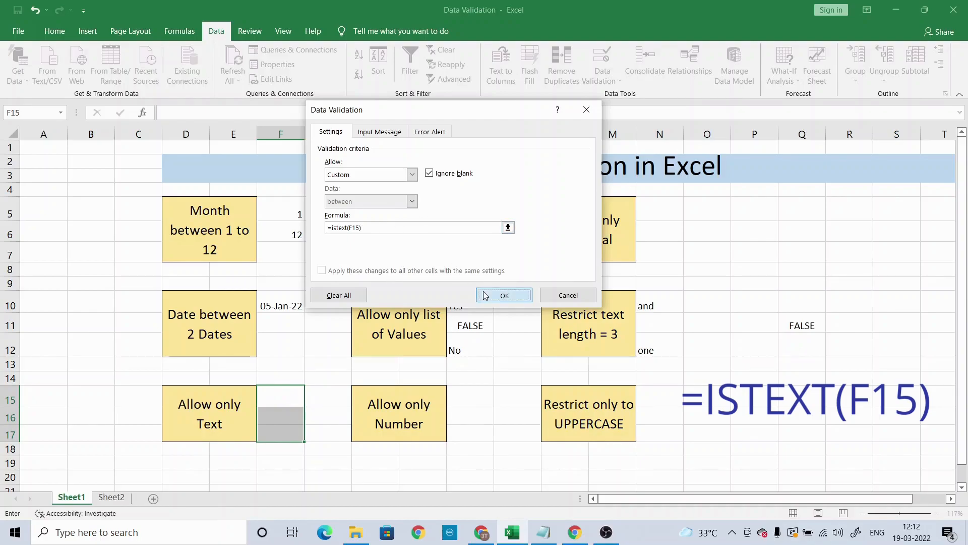
# - Try to enter 12 in cell F15 to test the text rule, and enter one in F15 and two in F16
pyautogui.click(285, 395)
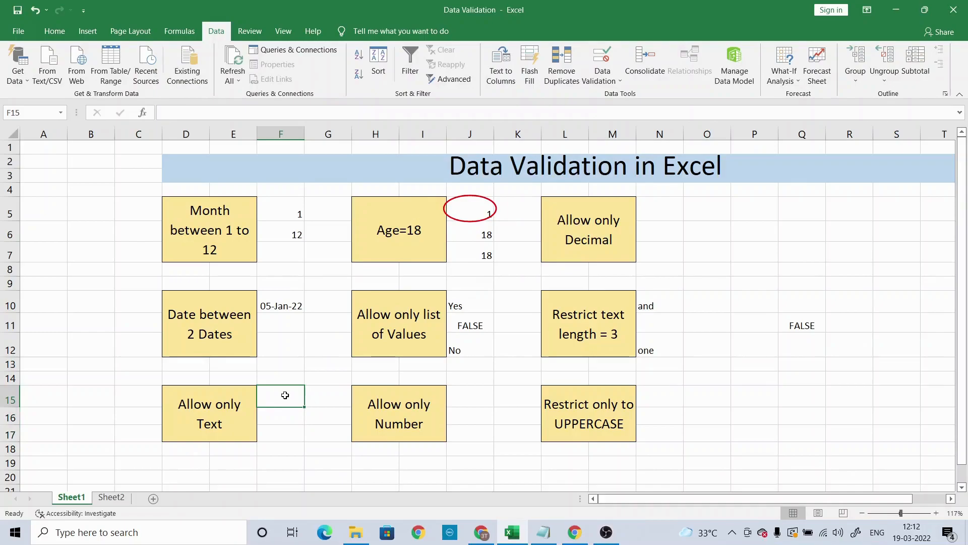
pyautogui.write('12')
pyautogui.press('Return')
pyautogui.click(489, 300)
pyautogui.write('one')
pyautogui.press('Return')
pyautogui.write('two')
pyautogui.press('Return')
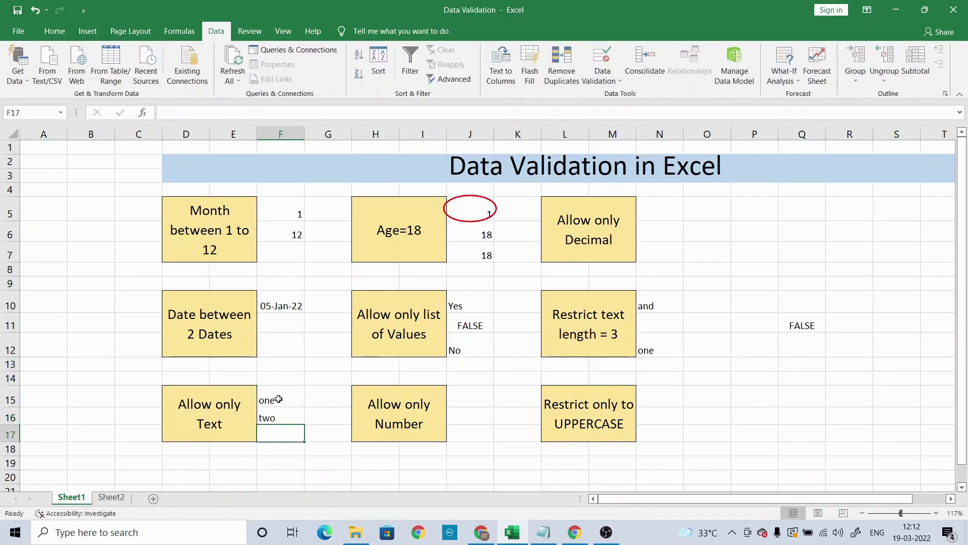
# - Try to enter 567 in cell F17, and replace the entry with three
pyautogui.write('56')
pyautogui.press('Return')
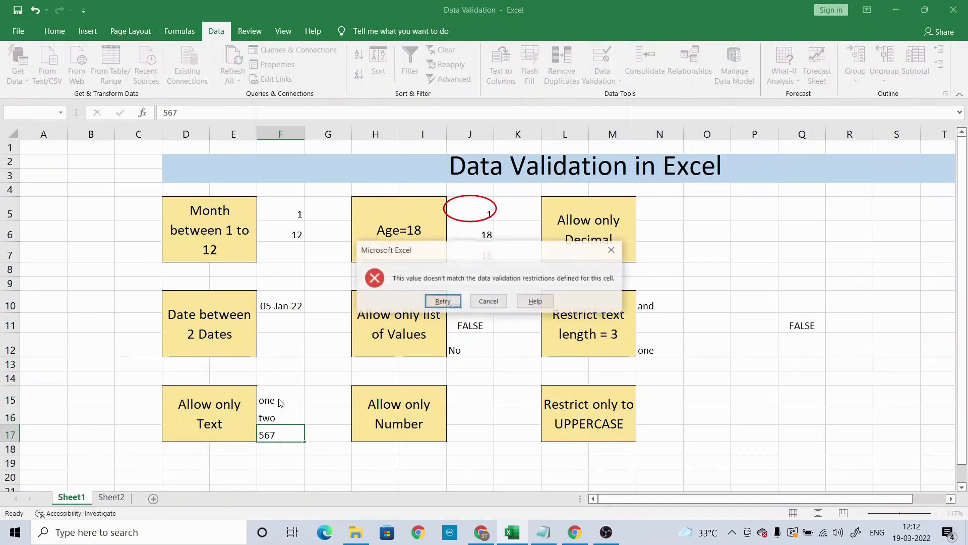
pyautogui.click(443, 301)
pyautogui.write('three')
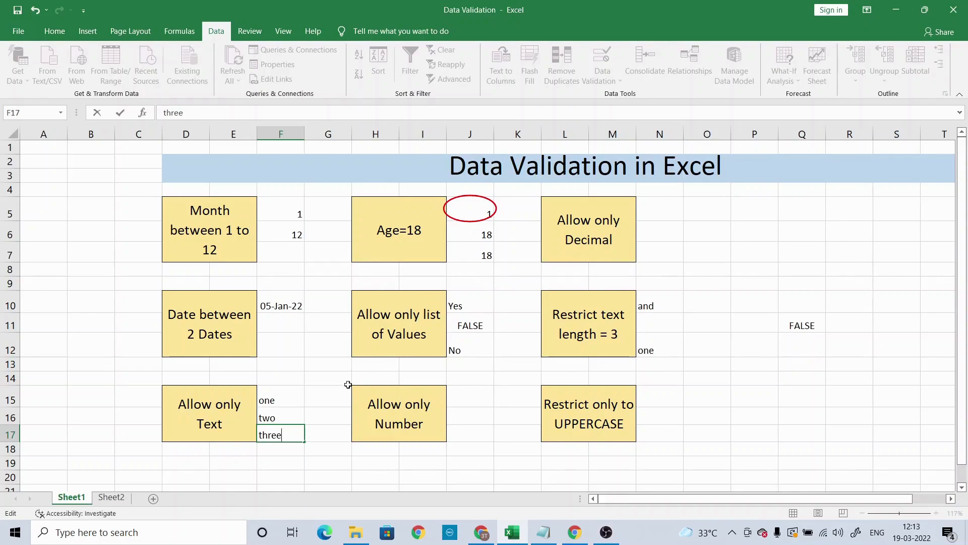
pyautogui.click(322, 395)
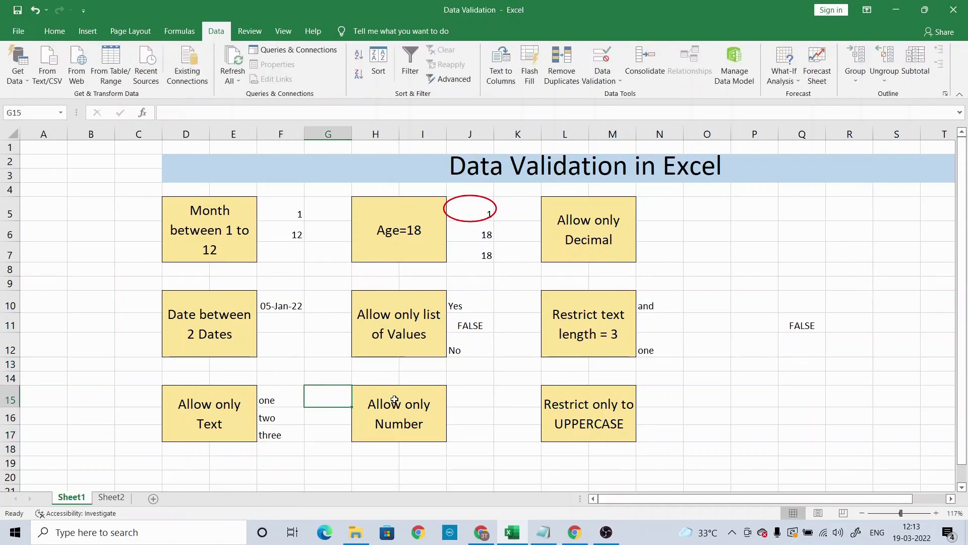
# - Apply a data validation rule that allows only uppercase text to cells N15:N17 beside the Restrict only to UPPERCASE box
pyautogui.click(467, 395)
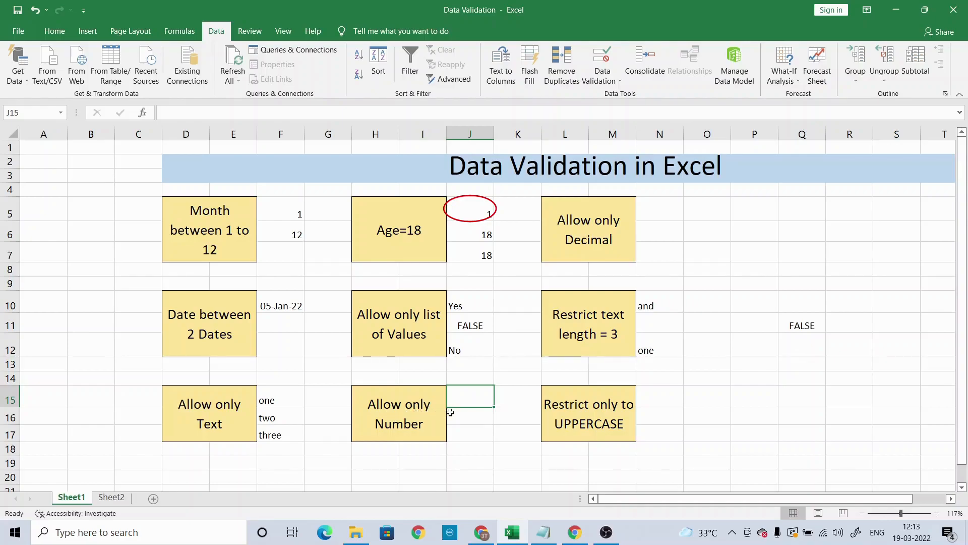
pyautogui.click(654, 392)
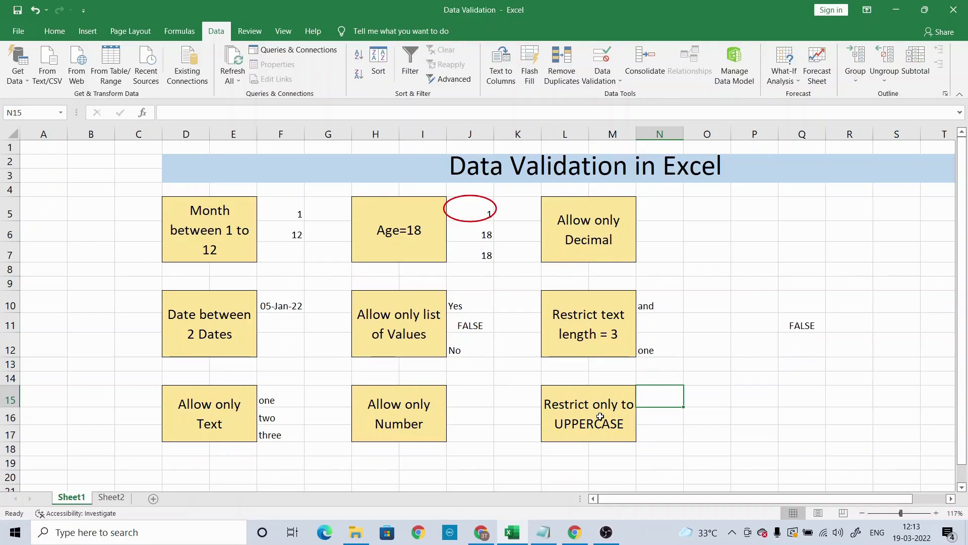
pyautogui.moveTo(662, 392); pyautogui.dragTo(671, 436)
pyautogui.click(652, 399)
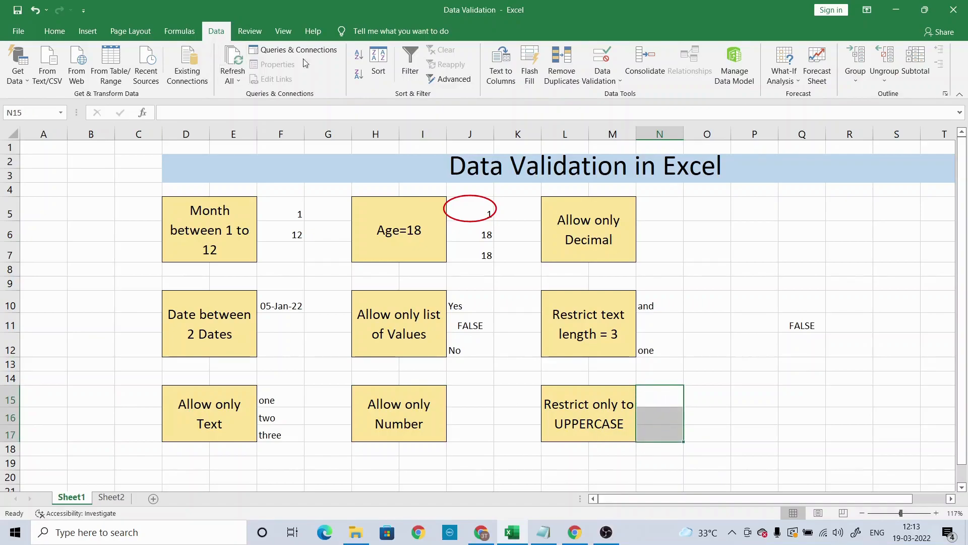
pyautogui.click(602, 76)
pyautogui.click(658, 398)
pyautogui.click(605, 79)
pyautogui.click(611, 96)
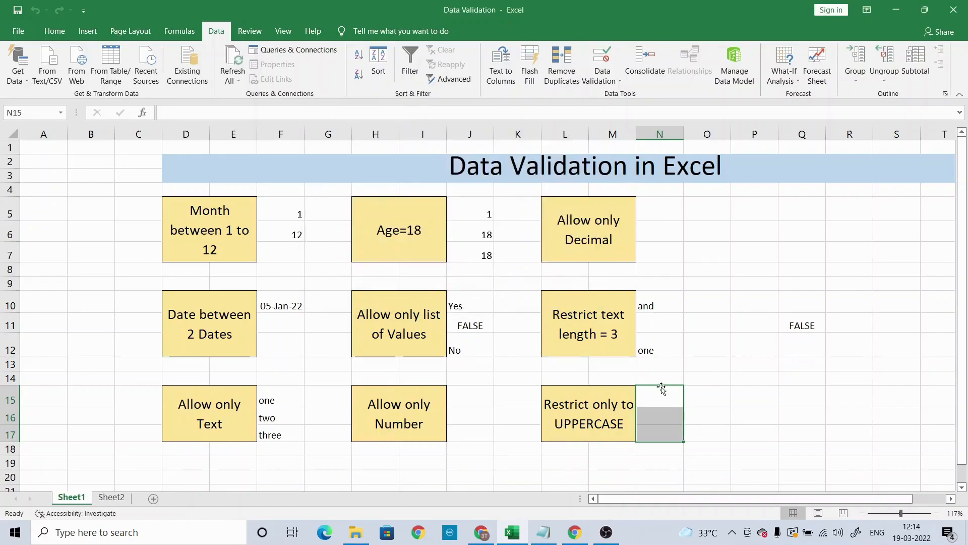
# - Test the uppercase rule by trying to enter lowercase h in cell N15 and lowercase b in N16
pyautogui.click(652, 393)
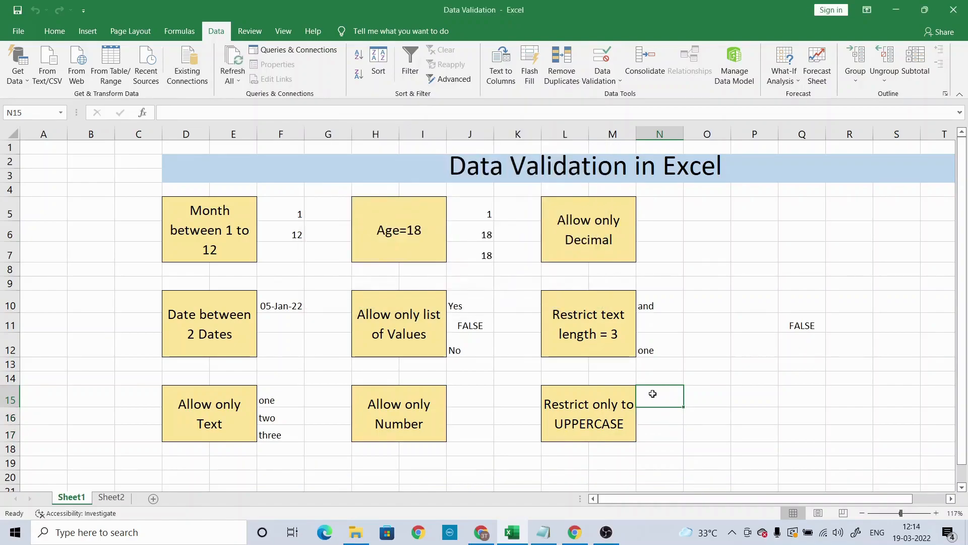
pyautogui.write('h')
pyautogui.press('Return')
pyautogui.click(488, 299)
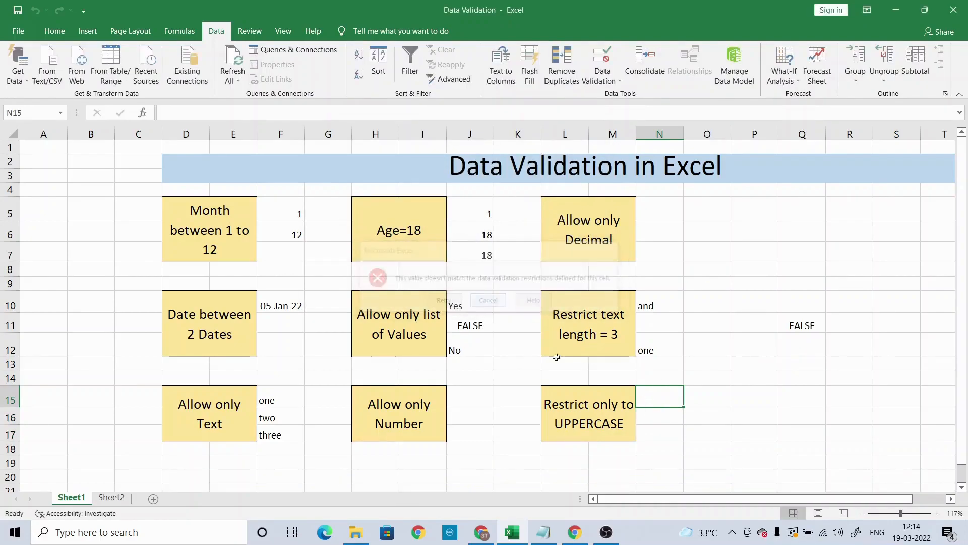
pyautogui.click(658, 416)
pyautogui.write('b')
pyautogui.press('Return')
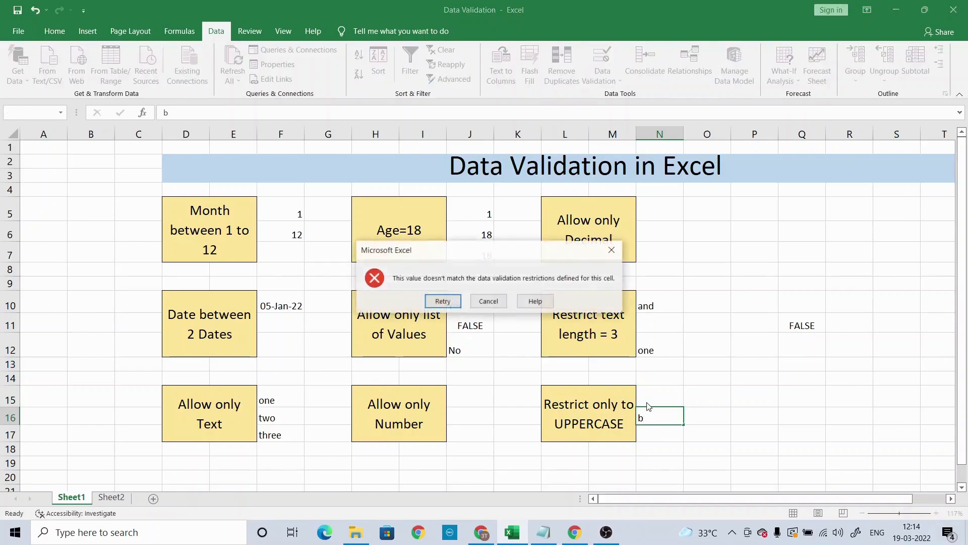
pyautogui.click(487, 301)
# - Try to enter the number 1 in cell N15 to test the uppercase rule, and discard the entry
pyautogui.click(661, 394)
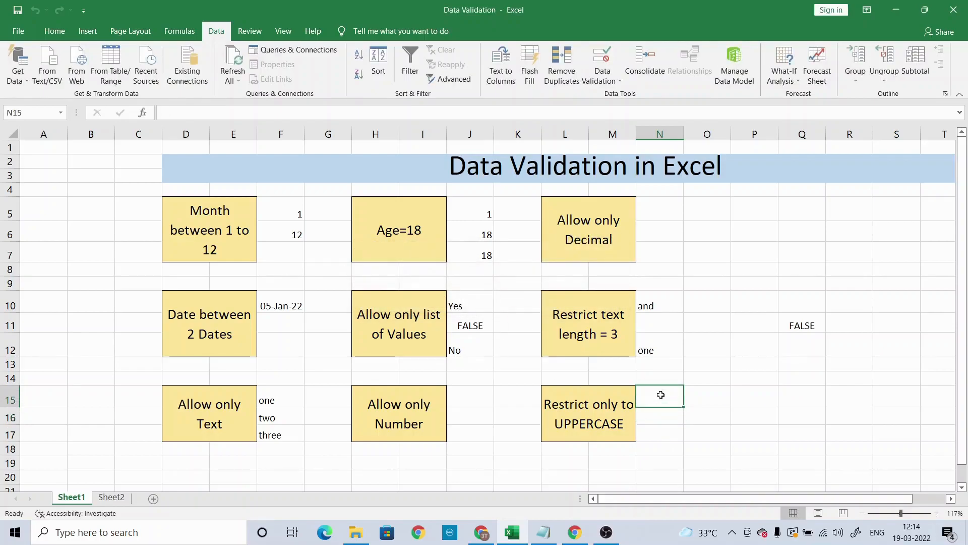
pyautogui.write('t')
pyautogui.press('Return')
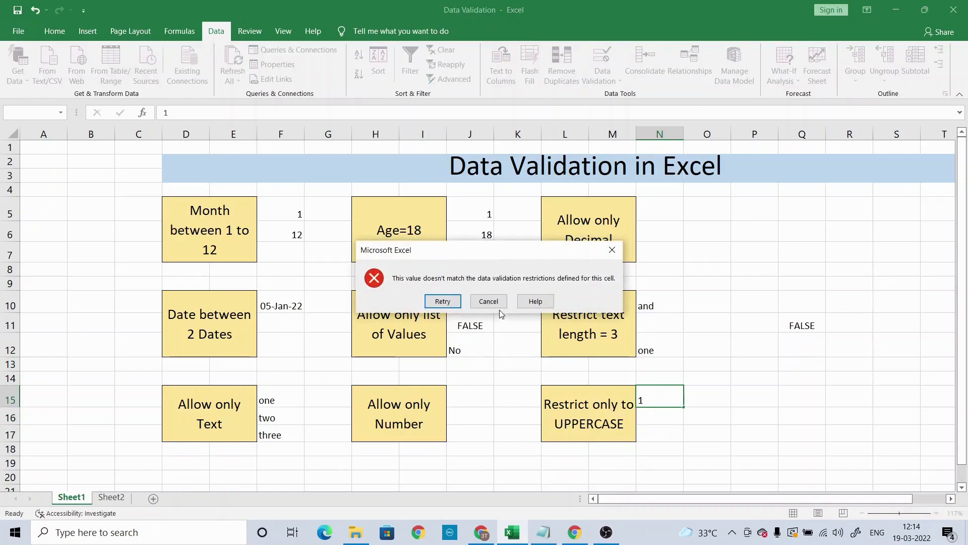
pyautogui.click(488, 299)
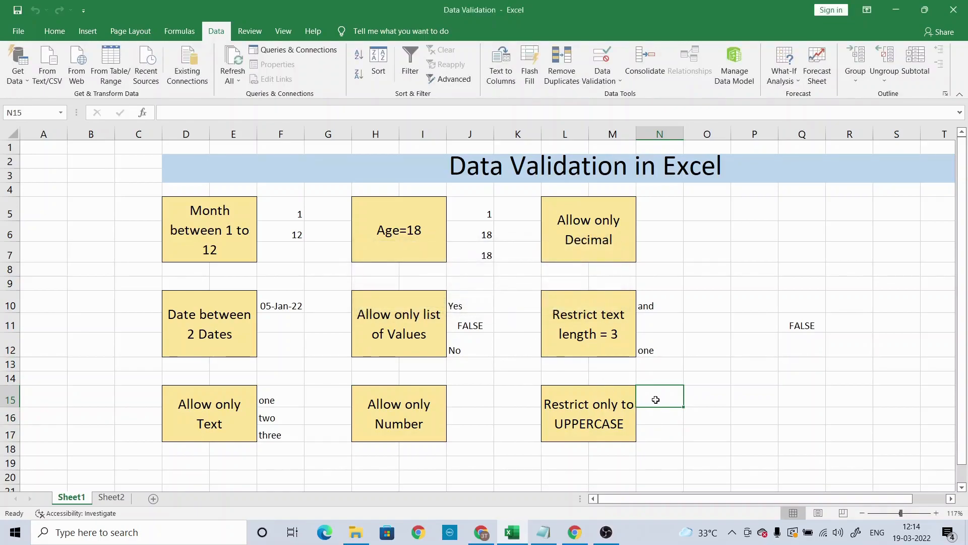
# - Enter the uppercase letters A, B and C in cells N15, N16 and N17
pyautogui.write('A')
pyautogui.press('Return')
pyautogui.write('B')
pyautogui.press('Return')
pyautogui.write('C')
pyautogui.press('Return')
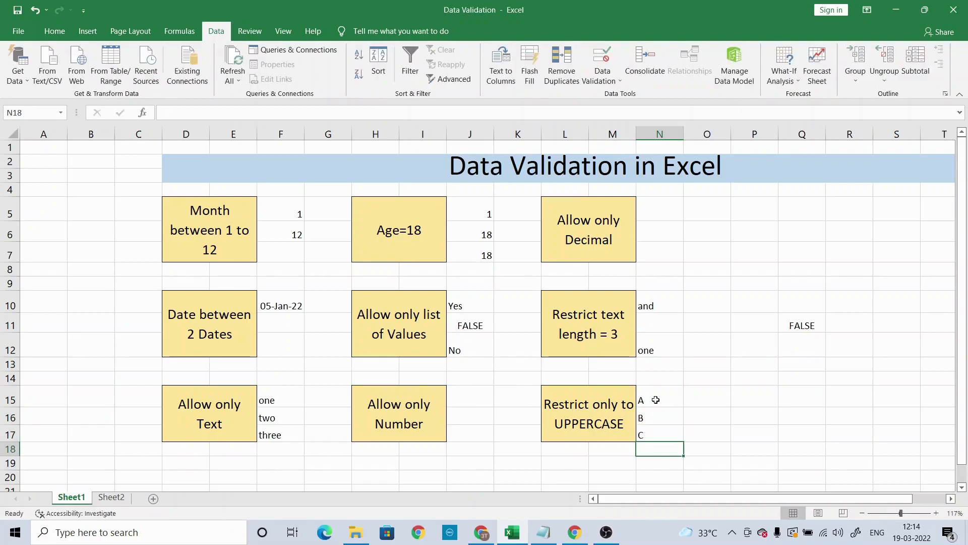